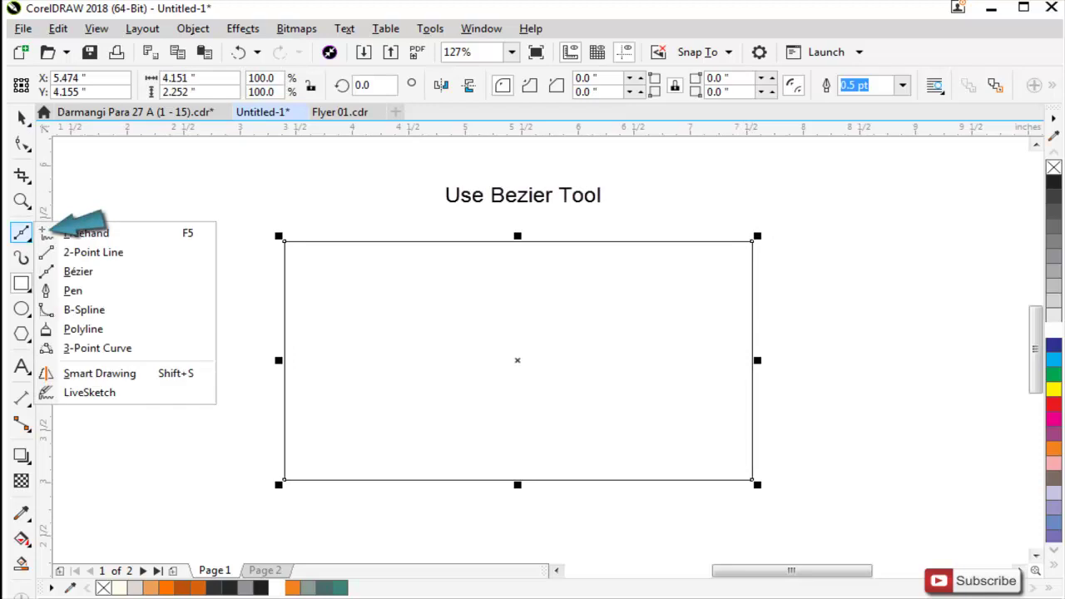
Step: Draw a closed triangle with the Bézier tool, from the rectangle's upper edge down to two points near its centre
{"action": "left_click", "coordinate": [72, 264]}
{"action": "left_click", "coordinate": [637, 241]}
{"action": "left_click", "coordinate": [501, 342]}
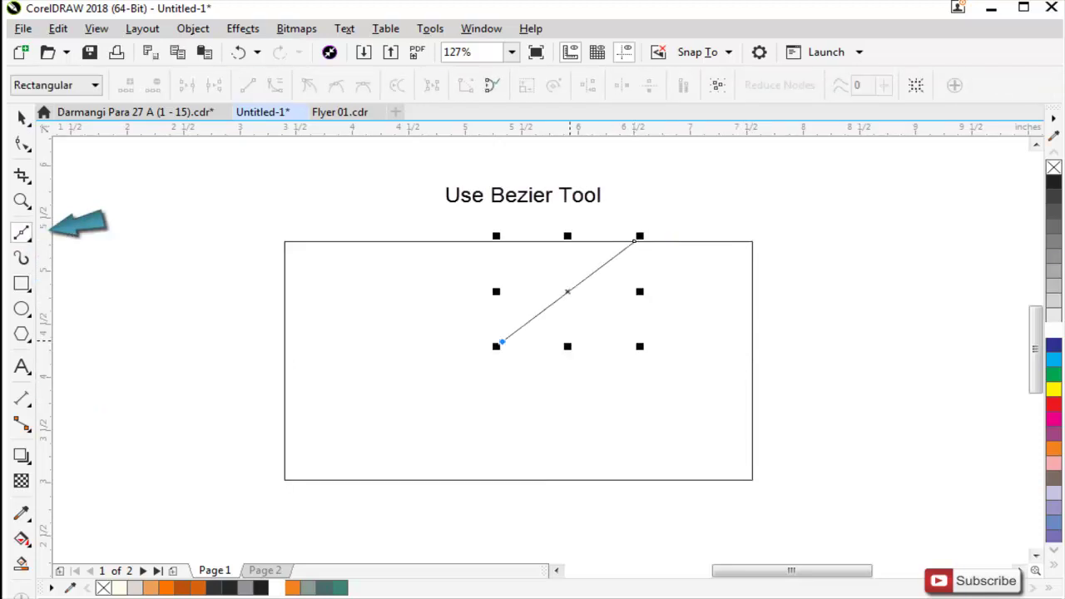
{"action": "left_click", "coordinate": [572, 341]}
{"action": "left_click", "coordinate": [635, 242]}
{"action": "key", "text": "space"}
{"action": "key", "text": "Escape"}
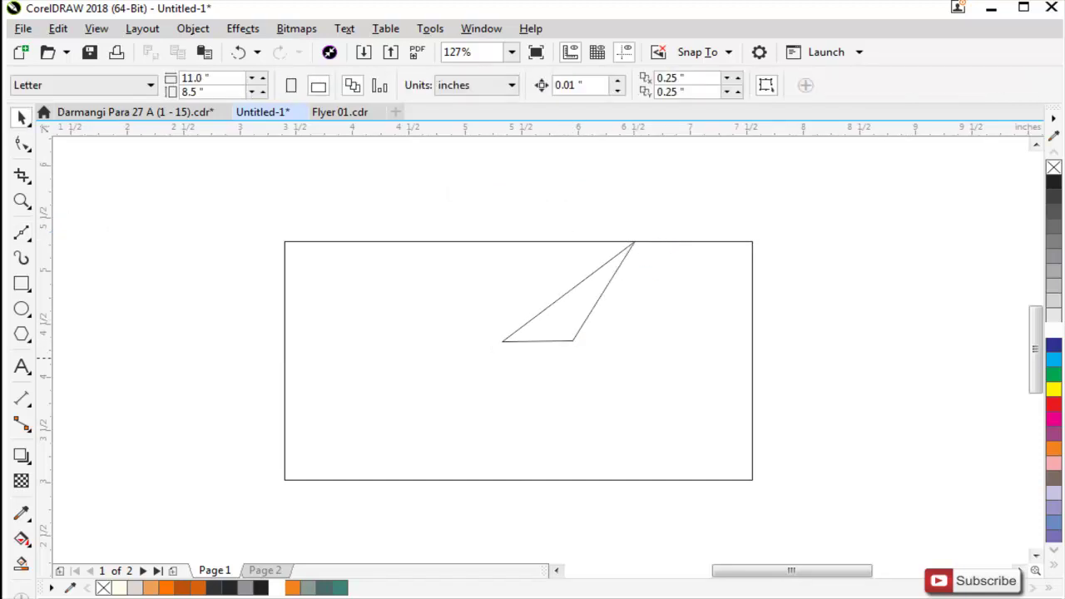
Step: Draw a closed triangle from the upper triangle's leftmost corner down to two points on the rectangle's lower edge
{"action": "key", "text": "F10"}
{"action": "left_click", "coordinate": [502, 342]}
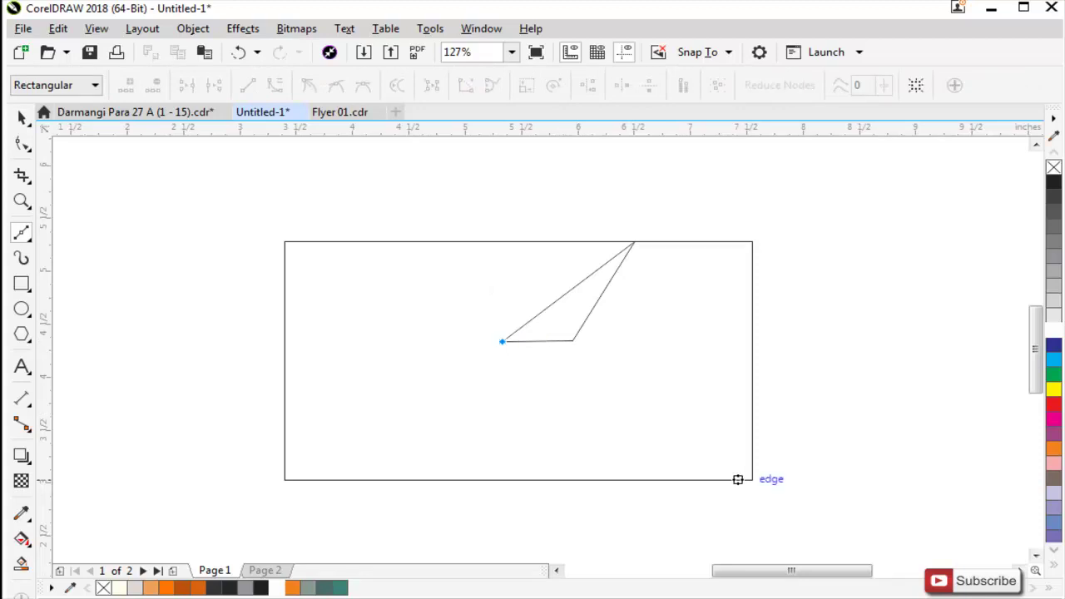
{"action": "left_click", "coordinate": [718, 480]}
{"action": "left_click", "coordinate": [635, 479]}
{"action": "left_click", "coordinate": [500, 340]}
{"action": "key", "text": "space"}
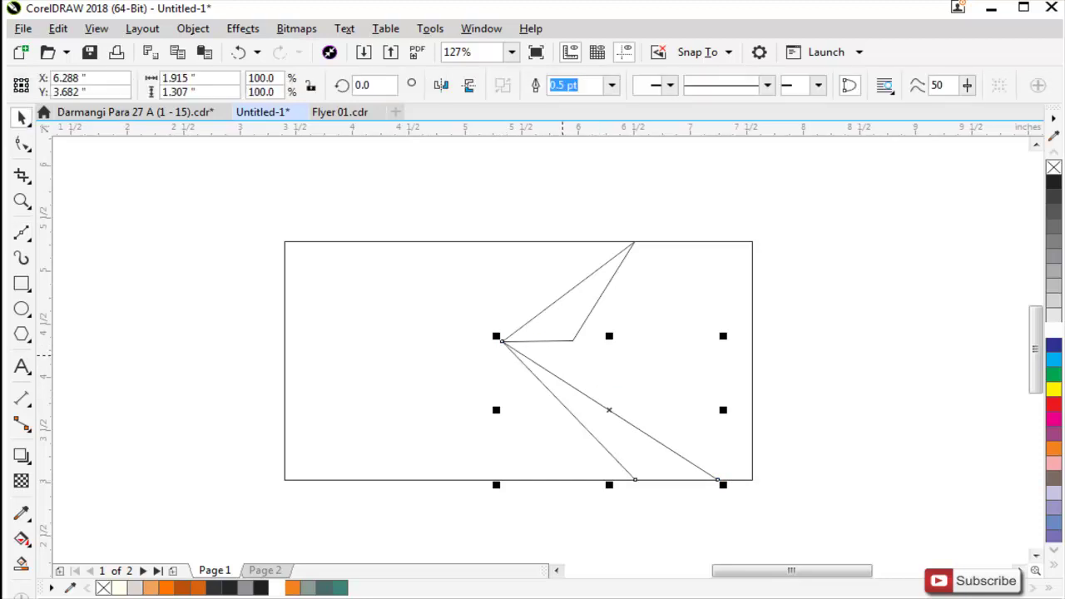
{"action": "key", "text": "Escape"}
Step: Draw a closed triangle from the shared central corner, with its outer corner beneath the upper triangle and its last corner on the lower triangle's left edge
{"action": "key", "text": "space"}
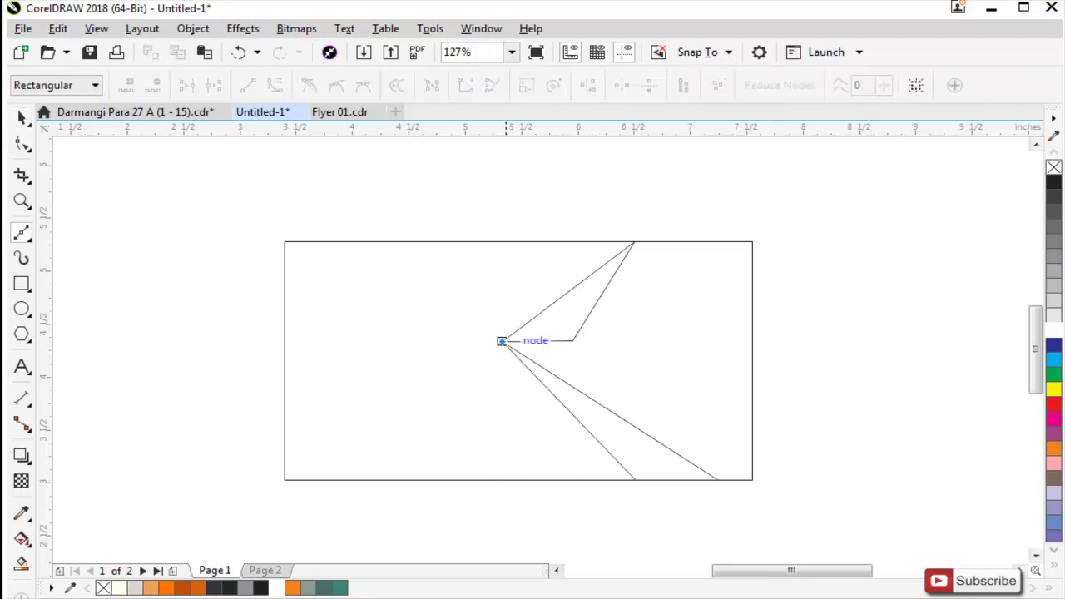
{"action": "left_click", "coordinate": [563, 356]}
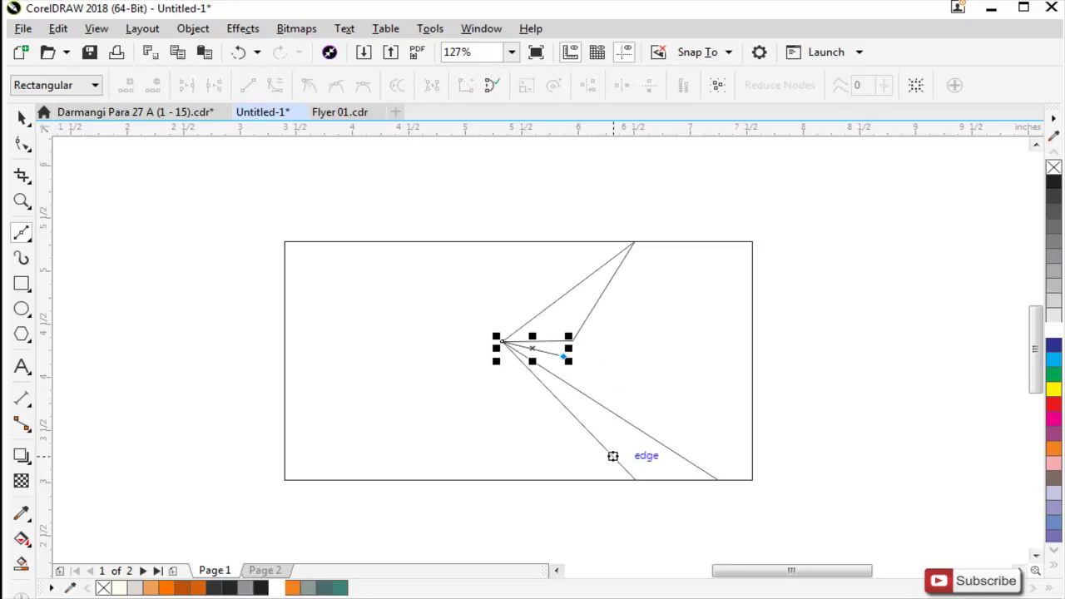
{"action": "left_click", "coordinate": [613, 457]}
{"action": "left_click", "coordinate": [503, 342]}
{"action": "key", "text": "space"}
Step: Draw a small closed triangle standing on the rectangle's lower edge, with its tip on the lower triangle's left edge
{"action": "key", "text": "space"}
{"action": "left_click_drag", "start_coordinate": [605, 480], "coordinate": [628, 479]}
{"action": "left_click", "coordinate": [594, 437]}
{"action": "left_click", "coordinate": [605, 479]}
{"action": "key", "text": "space"}
{"action": "key", "text": "Escape"}
Step: Draw two closed triangles hanging from the rectangle's upper edge, both with their lower tip on the upper triangle's long edge
{"action": "key", "text": "space"}
{"action": "left_click_drag", "start_coordinate": [538, 315], "coordinate": [552, 241]}
{"action": "left_click_drag", "start_coordinate": [632, 241], "coordinate": [537, 315]}
{"action": "left_click_drag", "start_coordinate": [517, 241], "coordinate": [542, 241]}
{"action": "mouse_move", "coordinate": [538, 314]}
{"action": "left_mouse_down"}
{"action": "mouse_move", "coordinate": [542, 241]}
{"action": "mouse_move", "coordinate": [536, 315]}
{"action": "left_mouse_up"}
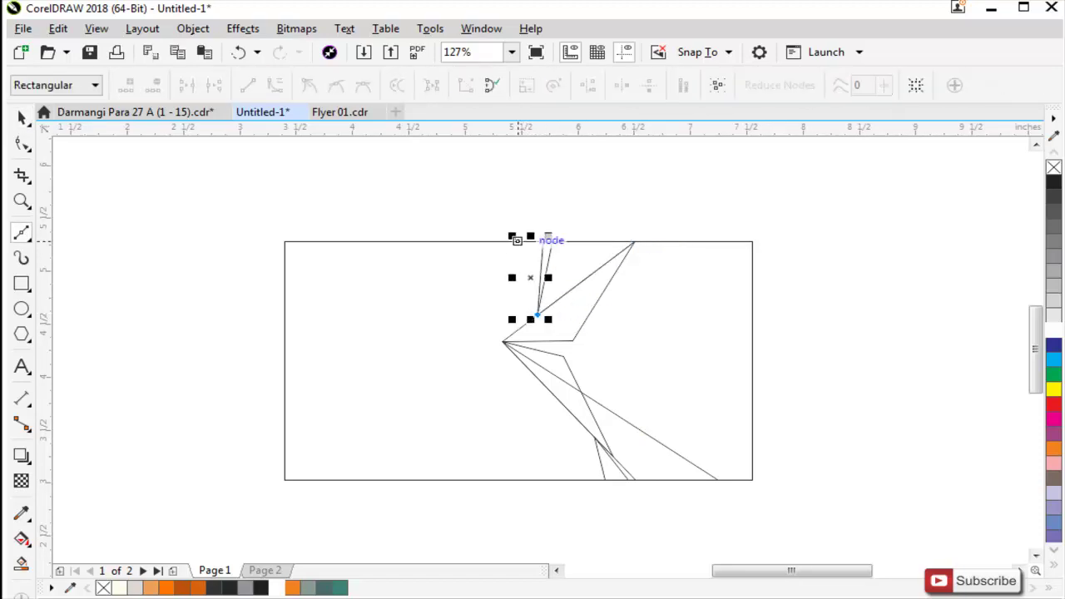
{"action": "key", "text": "space"}
{"action": "key", "text": "space"}
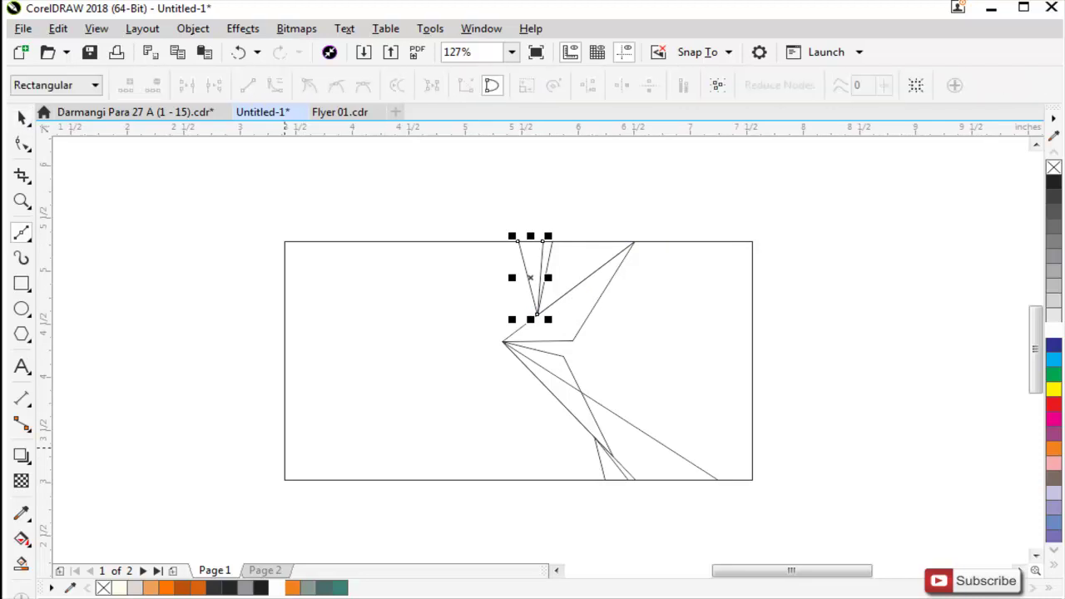
Step: Draw two adjoining closed triangles in the rectangle's lower-left corner that share one peak
{"action": "left_click_drag", "start_coordinate": [285, 447], "coordinate": [375, 423]}
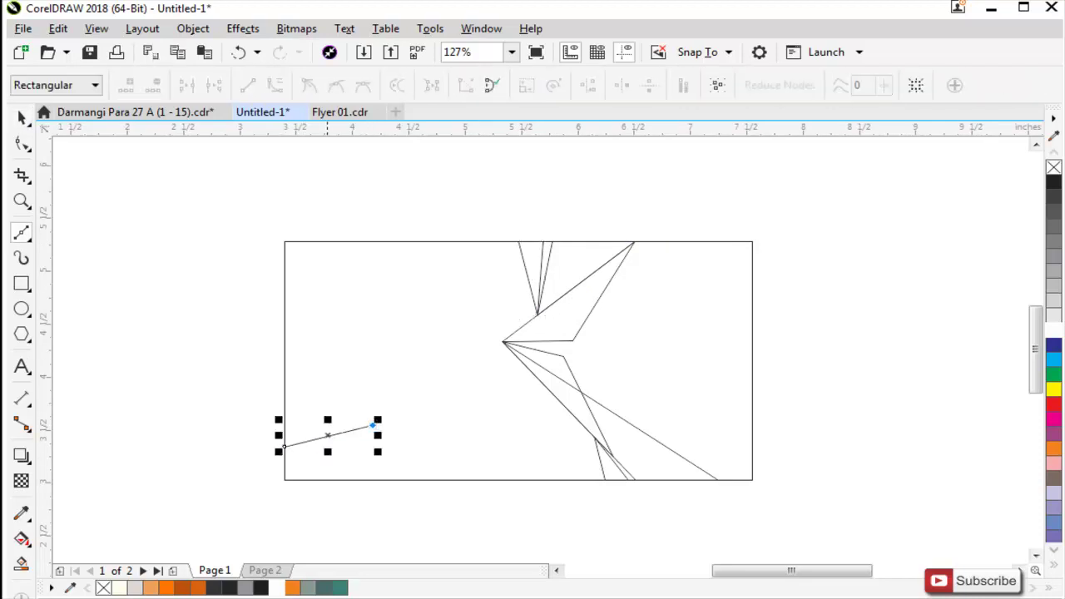
{"action": "left_click_drag", "start_coordinate": [286, 481], "coordinate": [374, 425]}
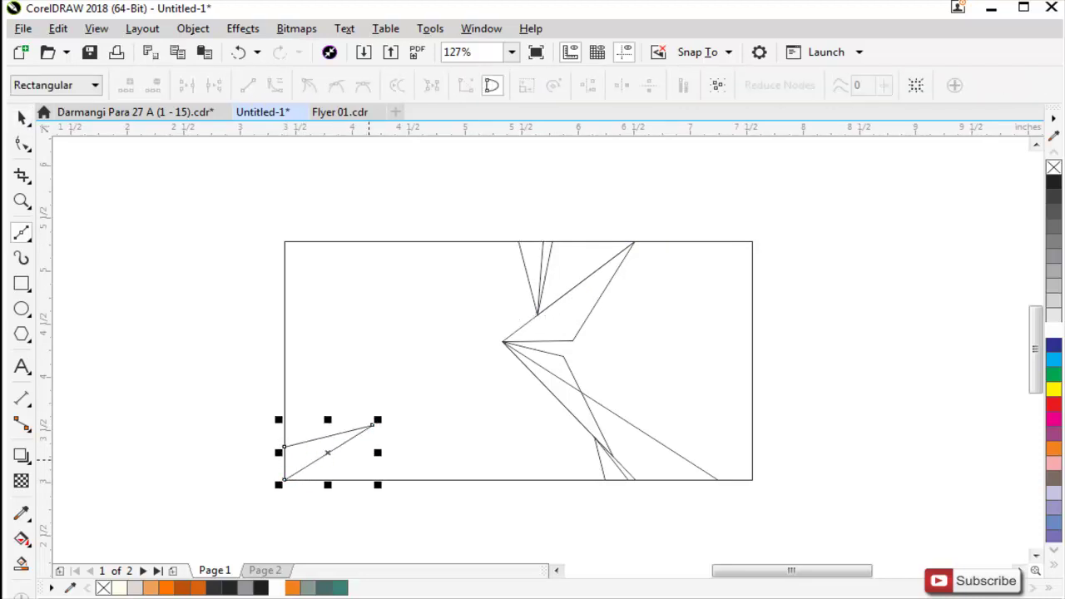
{"action": "key", "text": "space"}
{"action": "key", "text": "F10"}
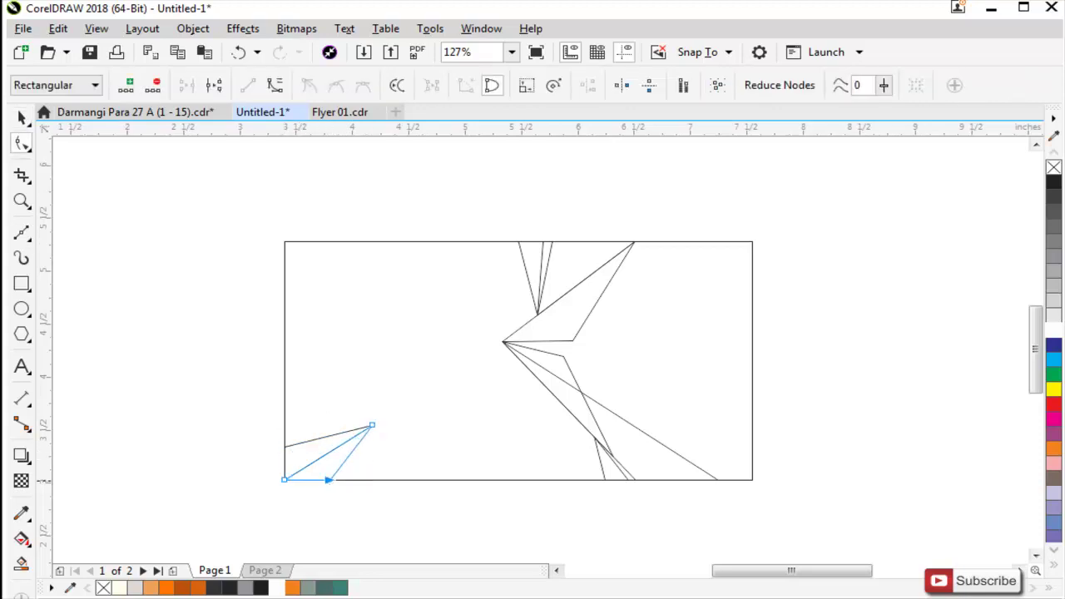
{"action": "key", "text": "space"}
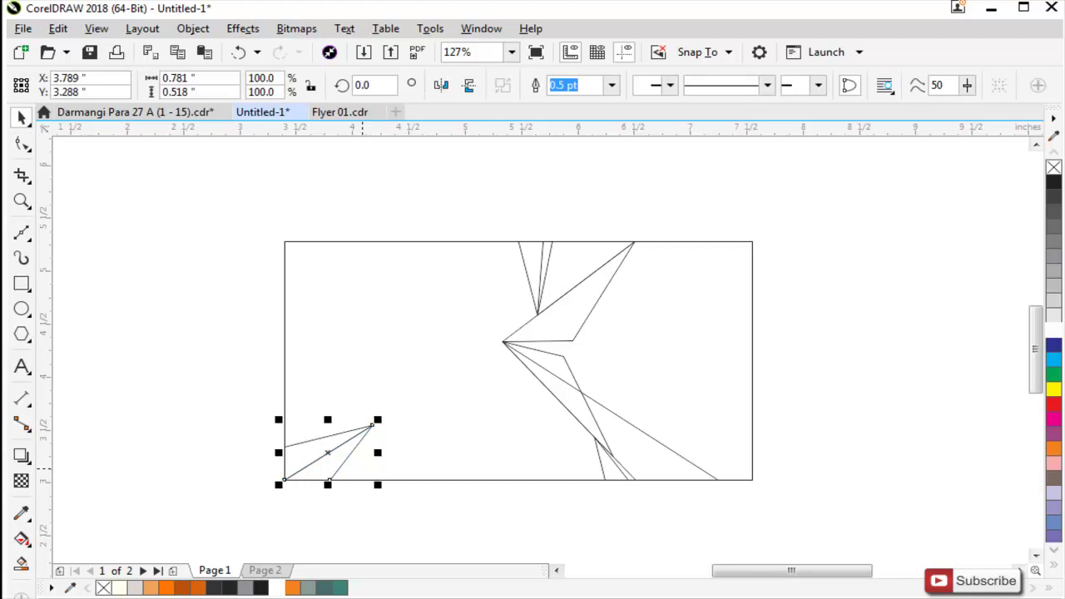
Step: Add a wide closed triangle from the peak of the lower-left triangles to a point further along the rectangle's lower edge
{"action": "double_click", "coordinate": [315, 480]}
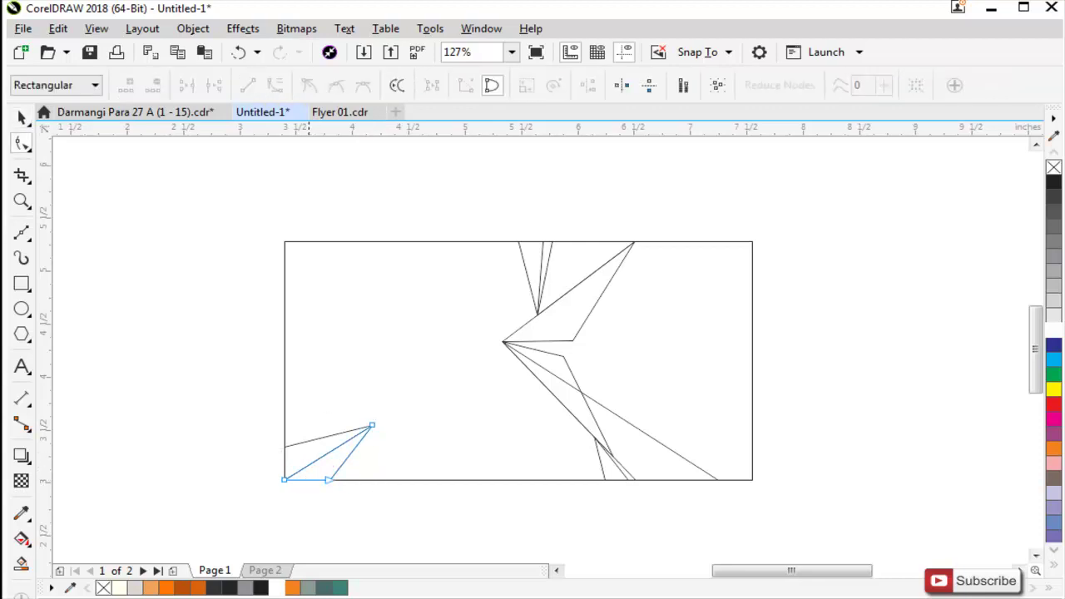
{"action": "left_click_drag", "start_coordinate": [285, 480], "coordinate": [512, 479]}
{"action": "key", "text": "space"}
{"action": "key", "text": "Escape"}
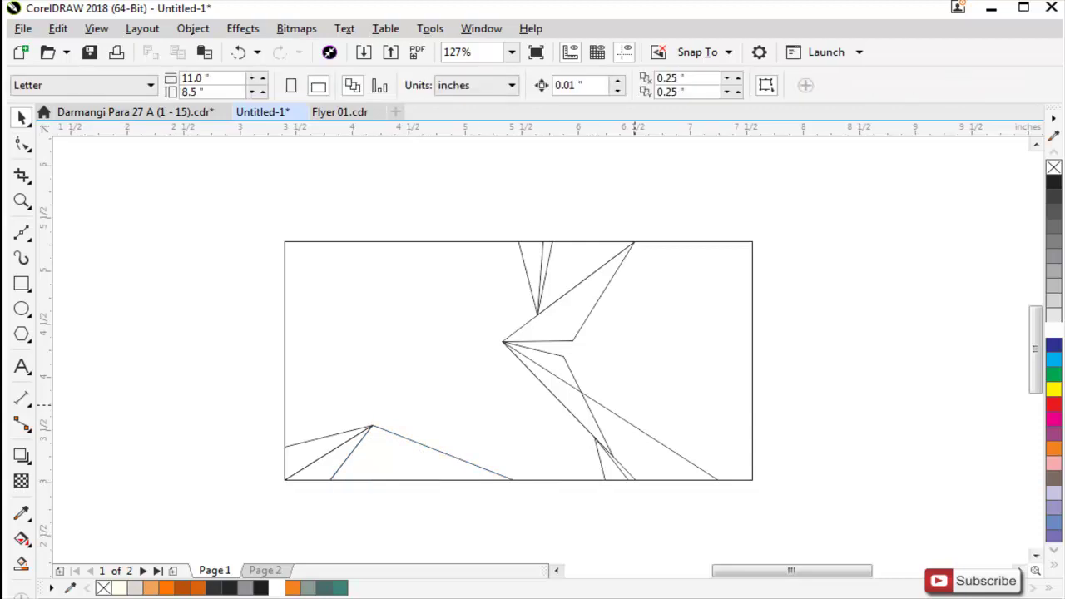
{"action": "left_click", "coordinate": [612, 428]}
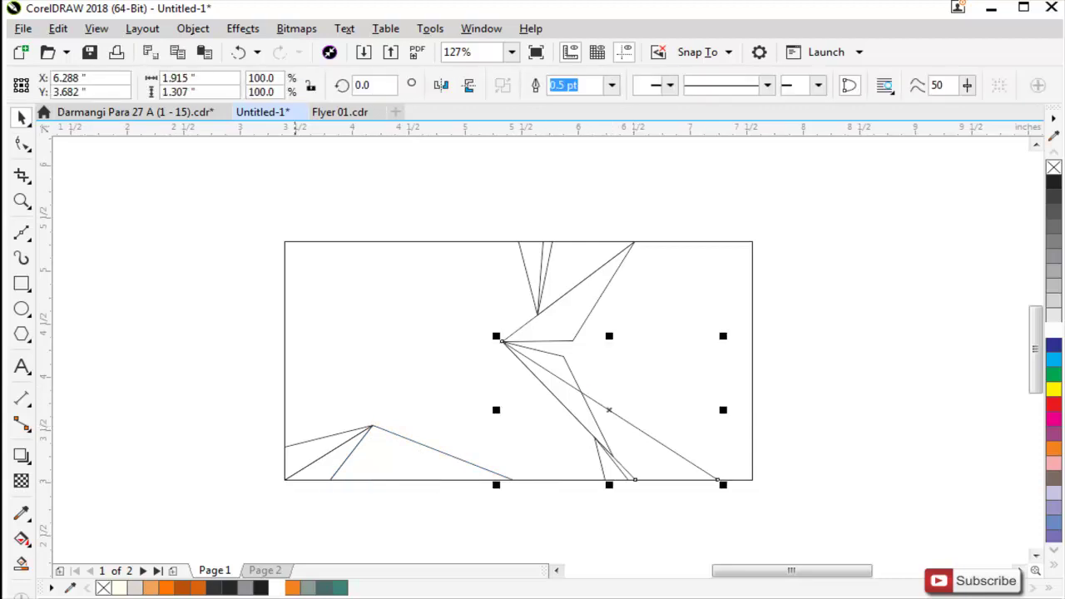
{"action": "key", "text": "F5"}
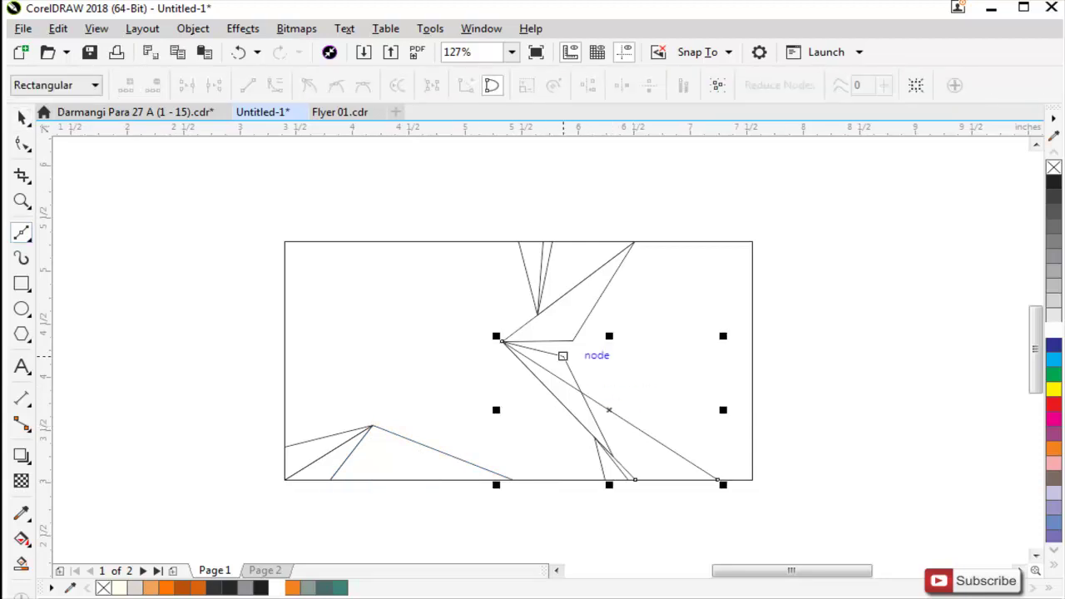
{"action": "key", "text": "space"}
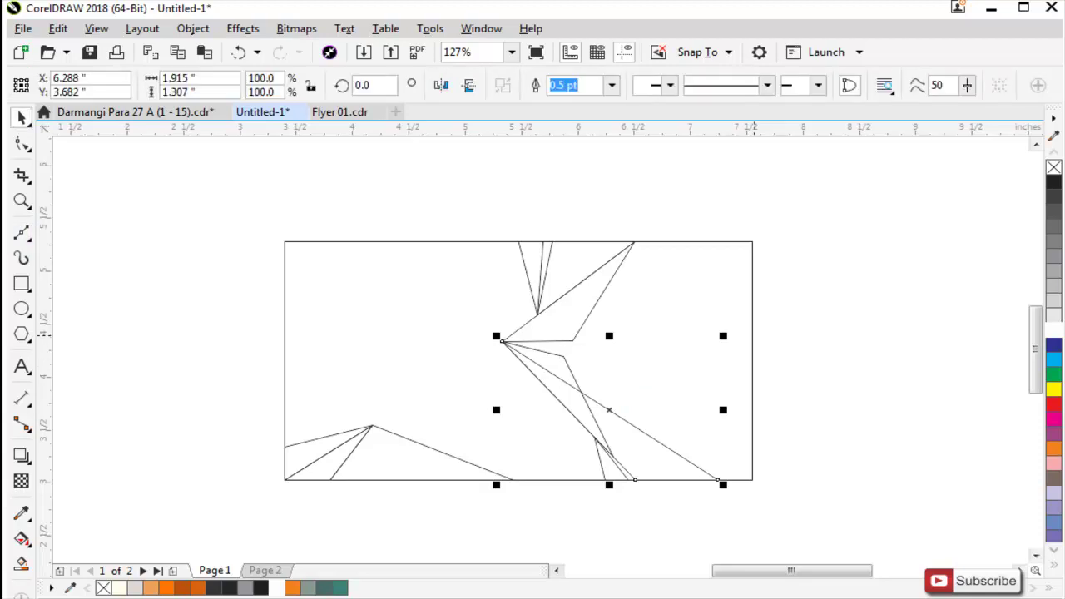
{"action": "left_click", "coordinate": [934, 294]}
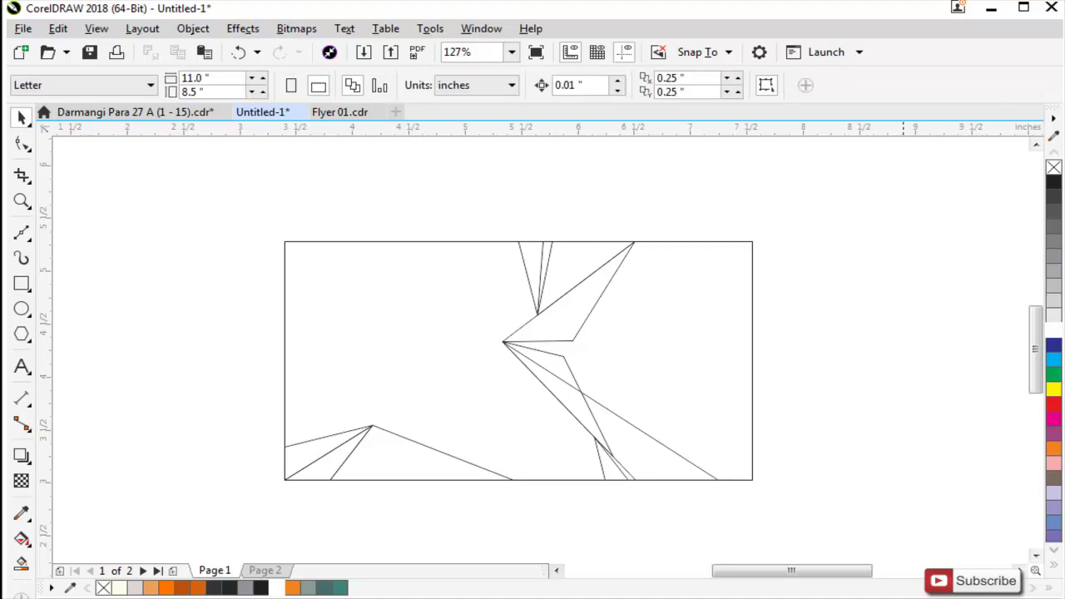
Step: Draw a closed Bézier triangle filling the gap between the upper triangle's short lower edge and the shape beneath it
{"action": "scroll", "coordinate": [666, 297], "scroll_direction": "up", "scroll_amount": 2}
{"action": "scroll", "coordinate": [319, 504], "scroll_direction": "up", "scroll_amount": 2}
{"action": "left_click", "coordinate": [23, 233]}
{"action": "left_click", "coordinate": [78, 271]}
{"action": "left_click", "coordinate": [527, 321]}
{"action": "left_click", "coordinate": [481, 395]}
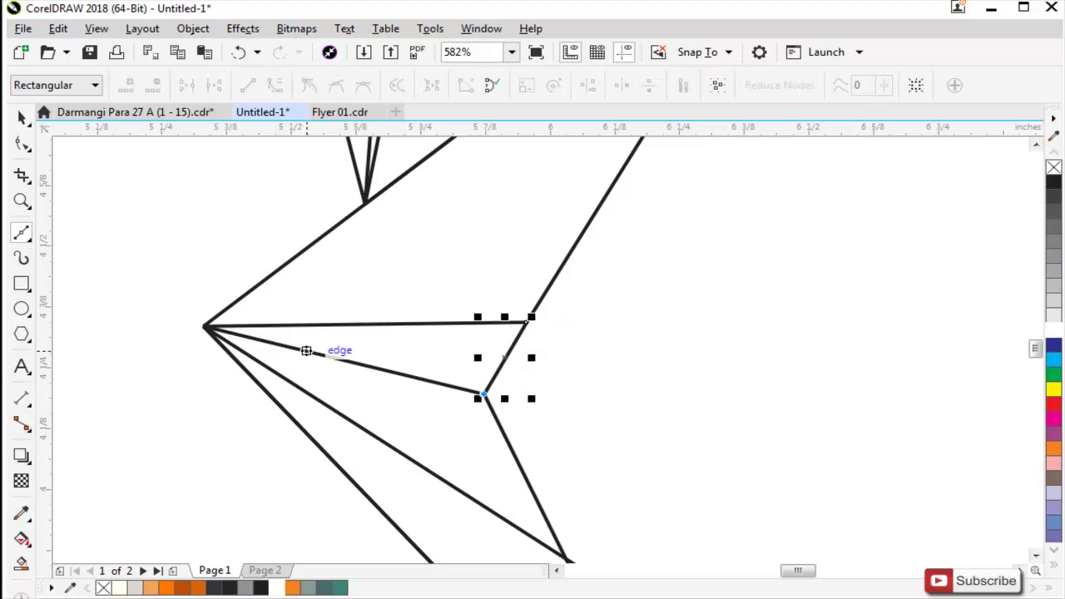
{"action": "left_click", "coordinate": [204, 326]}
{"action": "left_click", "coordinate": [528, 321]}
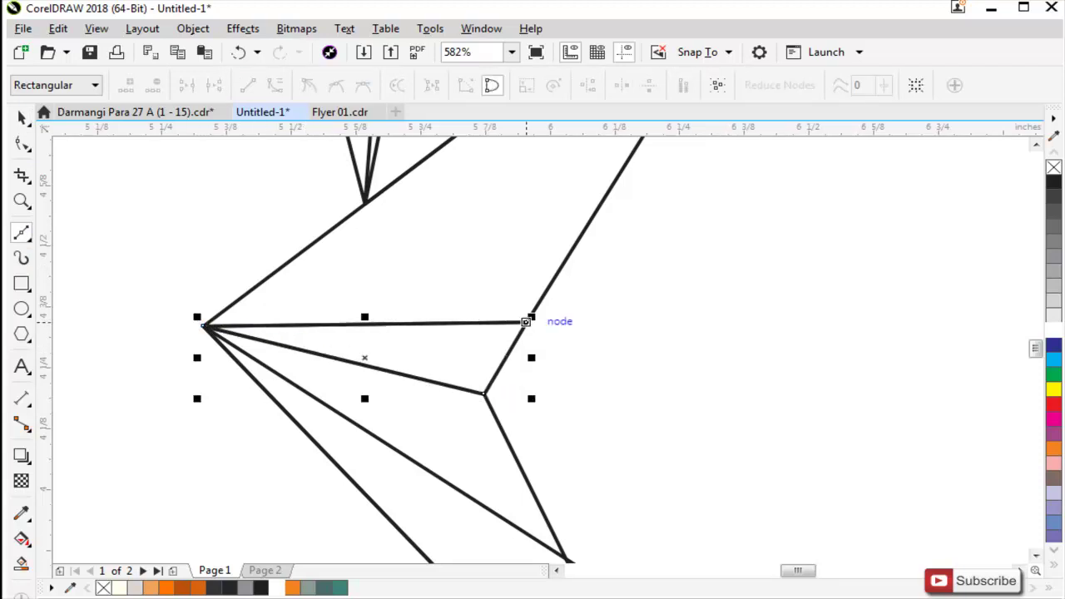
{"action": "key", "text": "F4"}
{"action": "key", "text": "space"}
Step: Extend the small lower triangle's right base corner to the adjacent triangle's corner and nudge the shape left to leave a narrow gap
{"action": "scroll", "coordinate": [715, 364], "scroll_direction": "up", "scroll_amount": 2}
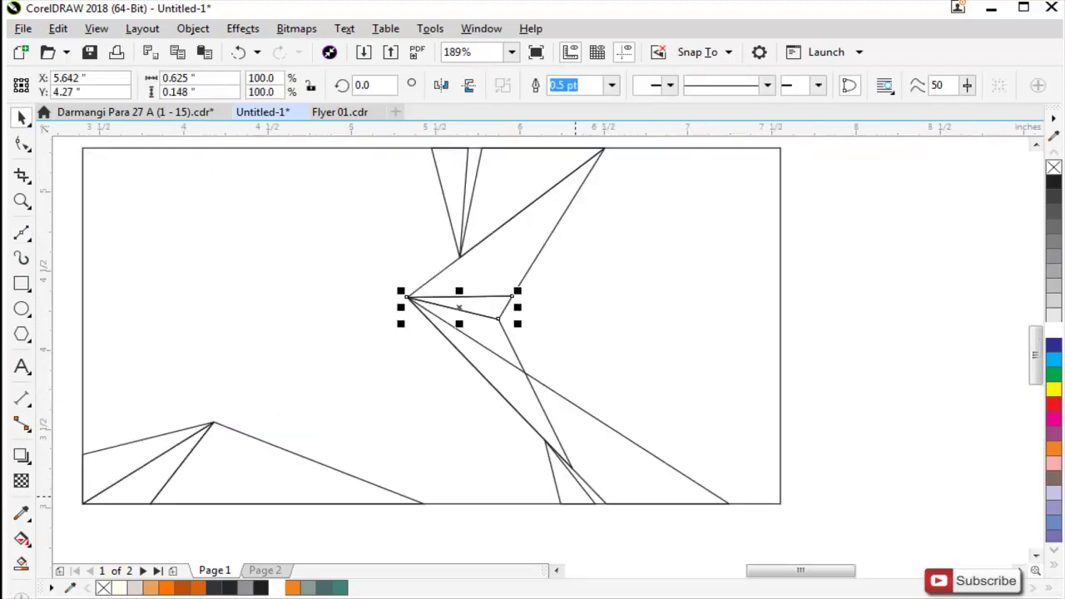
{"action": "double_click", "coordinate": [570, 489]}
{"action": "scroll", "coordinate": [518, 519], "scroll_direction": "up", "scroll_amount": 2}
{"action": "left_click_drag", "start_coordinate": [769, 471], "coordinate": [804, 471]}
{"action": "key", "text": "ctrl+z"}
{"action": "key", "text": "space"}
{"action": "key", "text": "Left"}
{"action": "key", "text": "Left"}
{"action": "key", "text": "Left"}
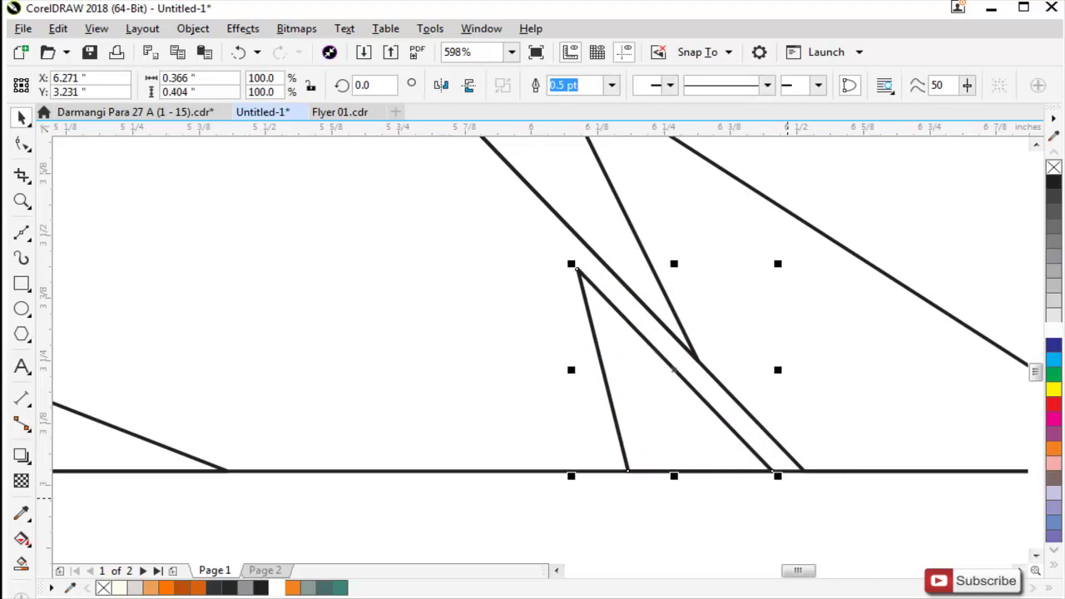
Step: Move the upper-right corner of the narrow top triangle onto the neighbouring triangle's corner
{"action": "scroll", "coordinate": [670, 399], "scroll_direction": "down", "scroll_amount": 6}
{"action": "scroll", "coordinate": [632, 366], "scroll_direction": "up", "scroll_amount": 7}
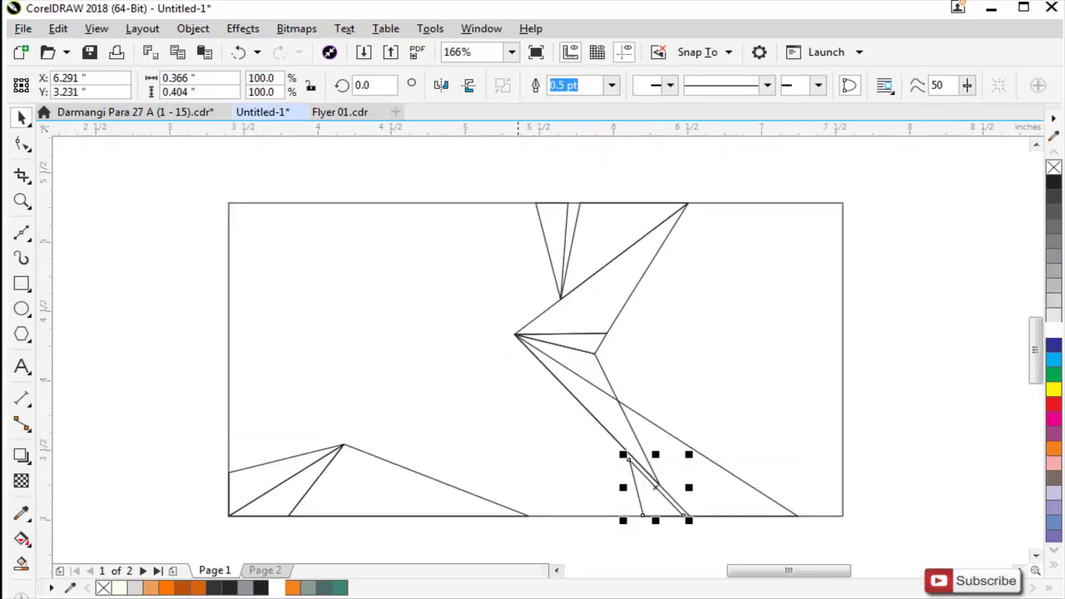
{"action": "key", "text": "F10"}
{"action": "left_click_drag", "start_coordinate": [542, 307], "coordinate": [594, 307]}
{"action": "scroll", "coordinate": [594, 307], "scroll_direction": "down", "scroll_amount": 6}
{"action": "scroll", "coordinate": [694, 314], "scroll_direction": "up", "scroll_amount": 5}
{"action": "key", "text": "space"}
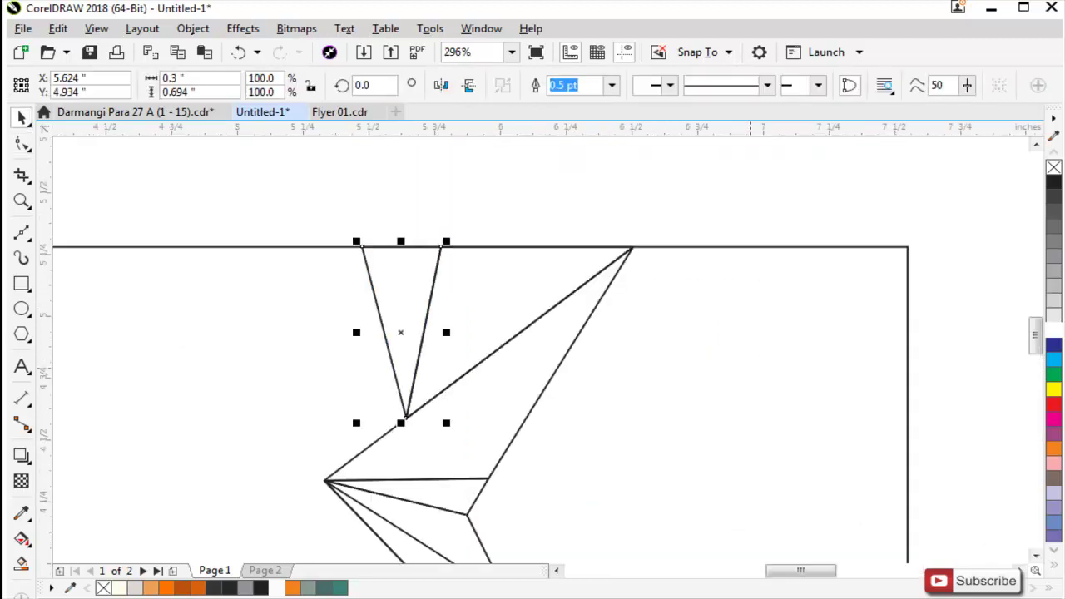
Step: Nudge the narrow top triangle left to leave a gap, then move its upper-left corner inward to make it 0.25" wide
{"action": "key", "text": "Left"}
{"action": "key", "text": "Left"}
{"action": "key", "text": "Left"}
{"action": "key", "text": "Left"}
{"action": "key", "text": "Left"}
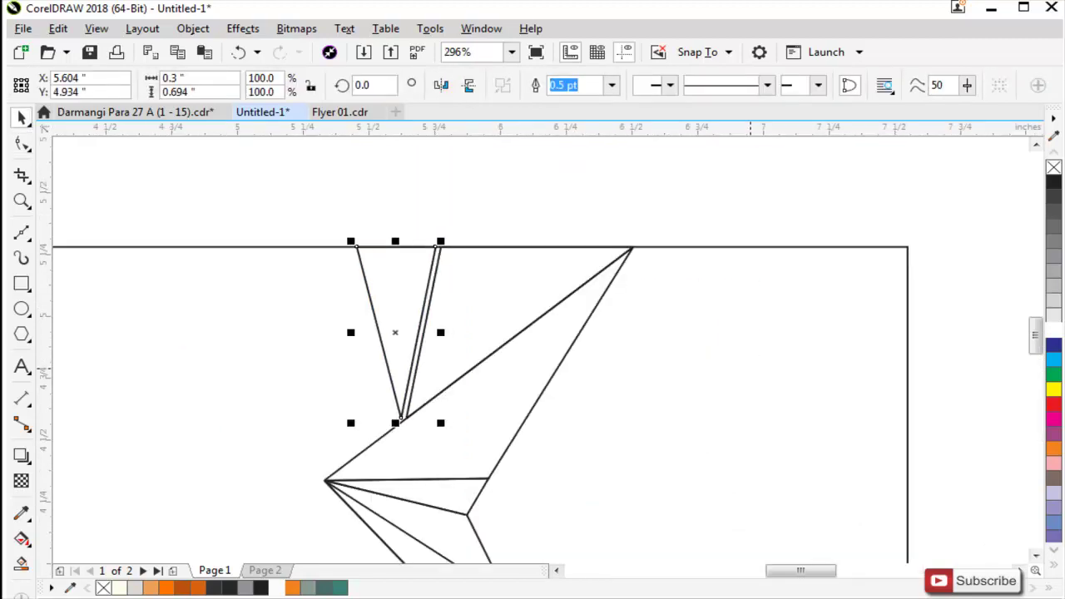
{"action": "key", "text": "F10"}
{"action": "mouse_move", "coordinate": [349, 247]}
{"action": "left_mouse_down"}
{"action": "mouse_move", "coordinate": [388, 247]}
{"action": "mouse_move", "coordinate": [361, 247]}
{"action": "left_mouse_up"}
{"action": "key", "text": "space"}
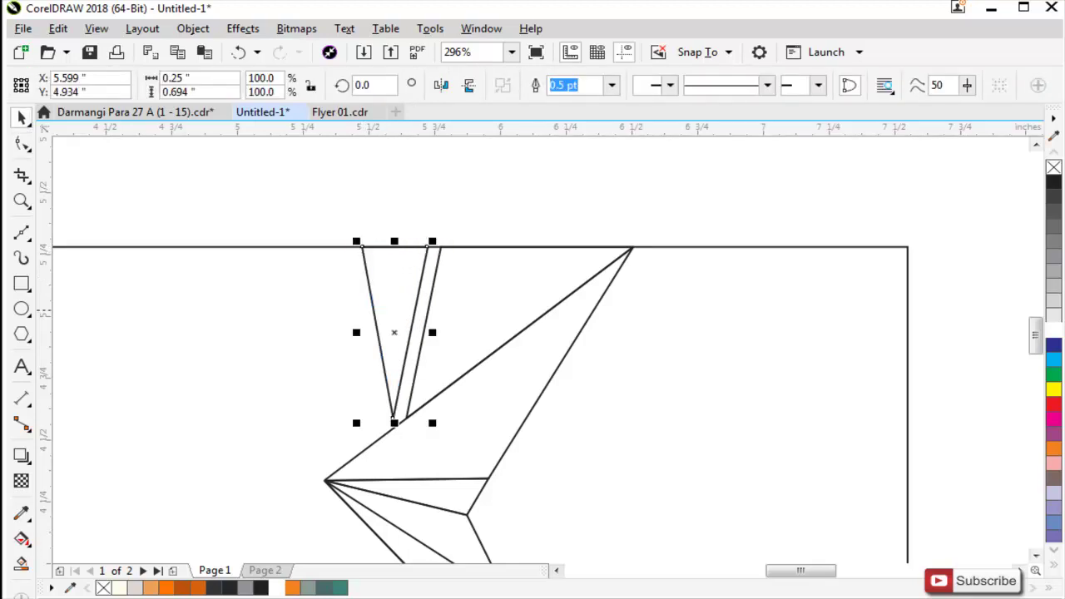
{"action": "key", "text": "F4"}
{"action": "left_click_drag", "start_coordinate": [785, 288], "coordinate": [483, 431]}
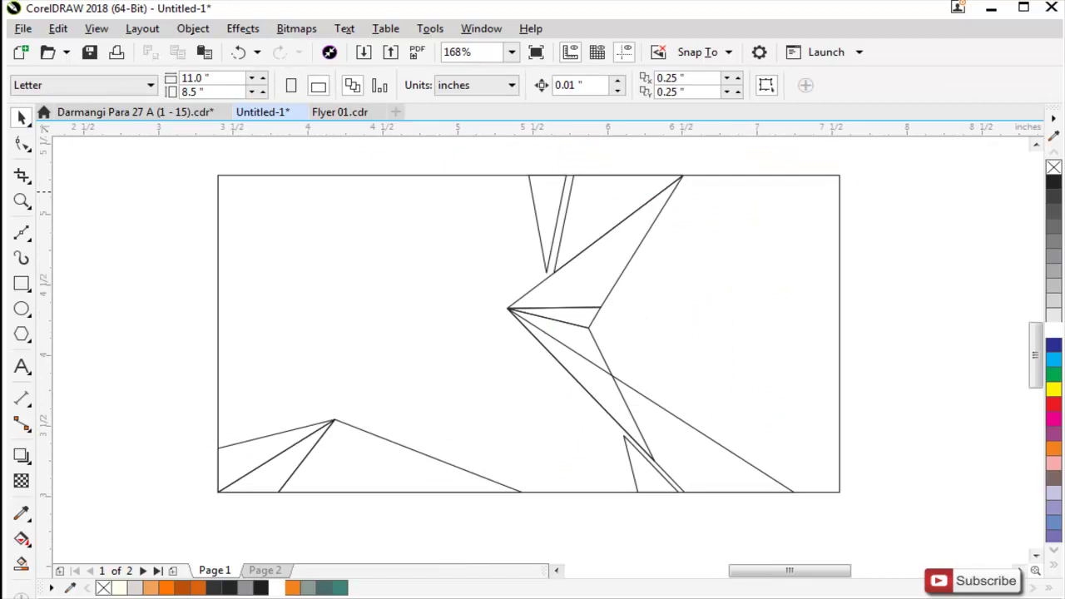
Step: Create a Smart Fill shape from the large region on the rectangle's right side and colour it dark grey
{"action": "left_click", "coordinate": [555, 193]}
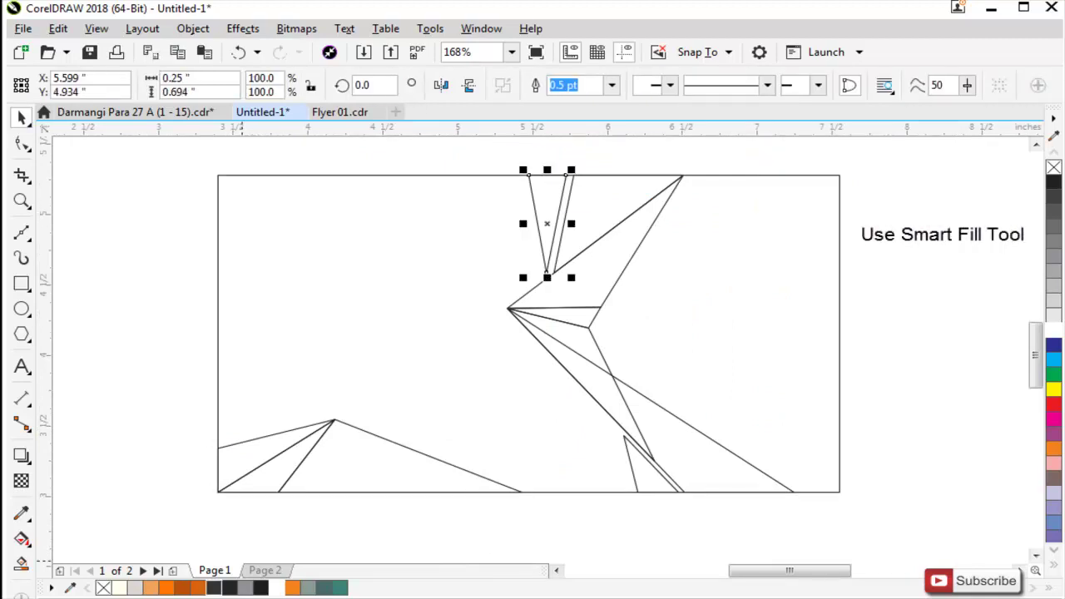
{"action": "left_click", "coordinate": [218, 312]}
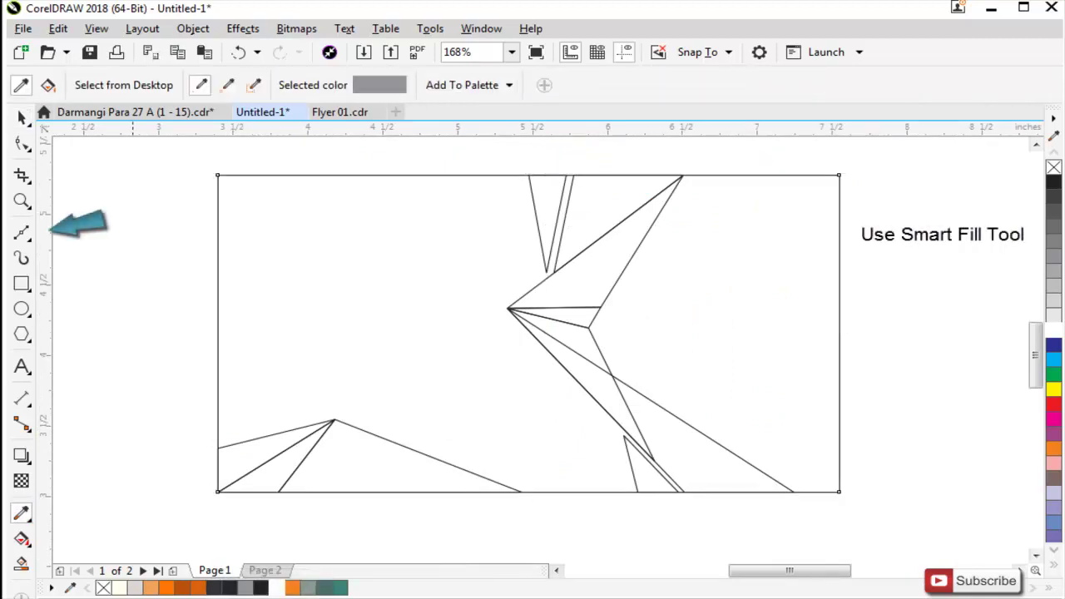
{"action": "left_click", "coordinate": [21, 563]}
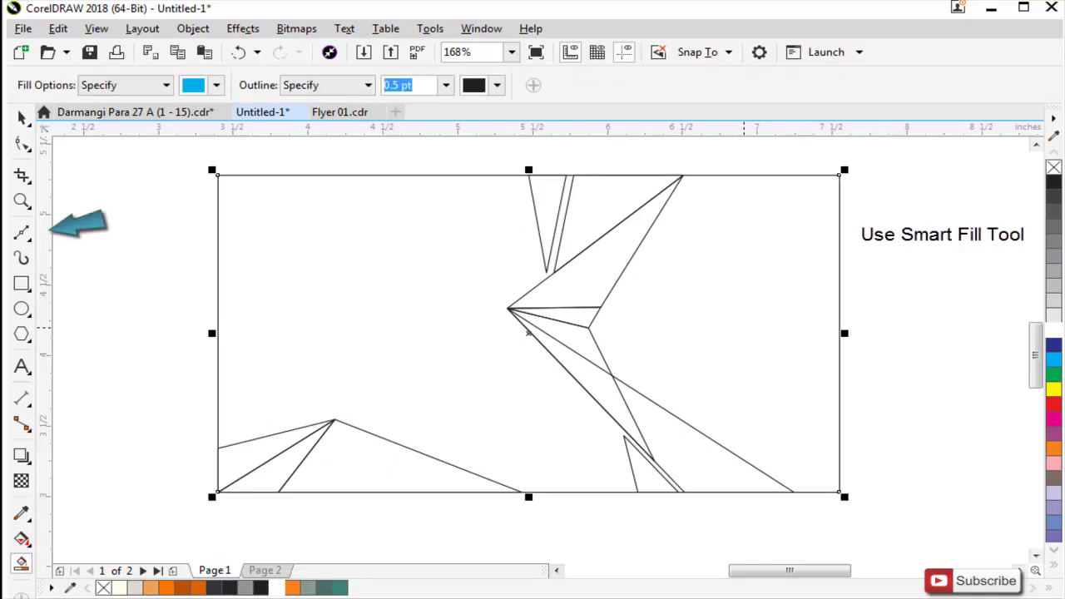
{"action": "left_click", "coordinate": [744, 328]}
{"action": "left_click", "coordinate": [228, 587]}
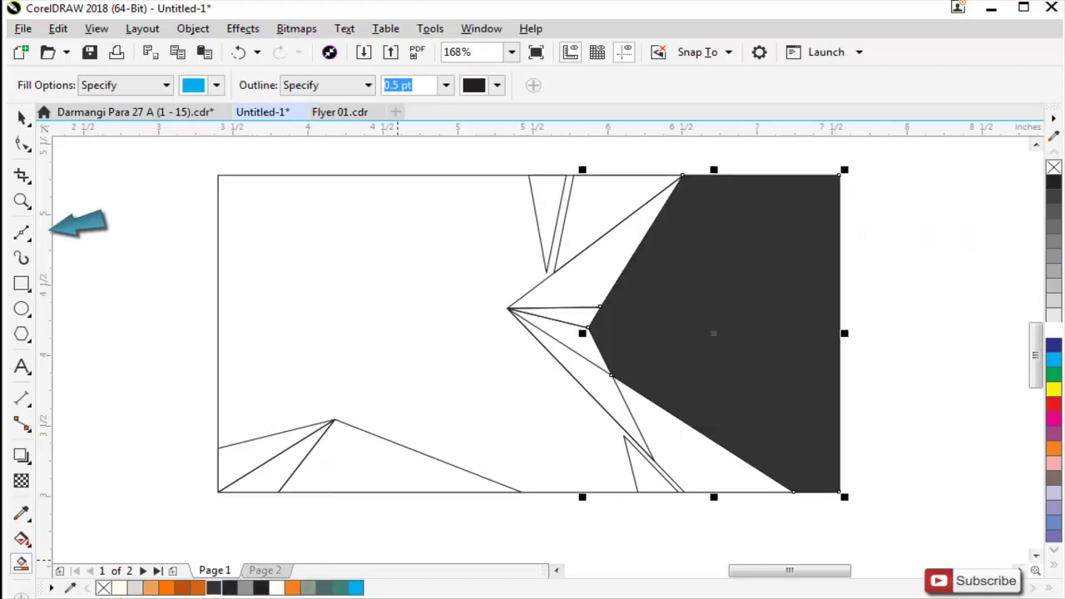
{"action": "key", "text": "space"}
{"action": "key", "text": "Escape"}
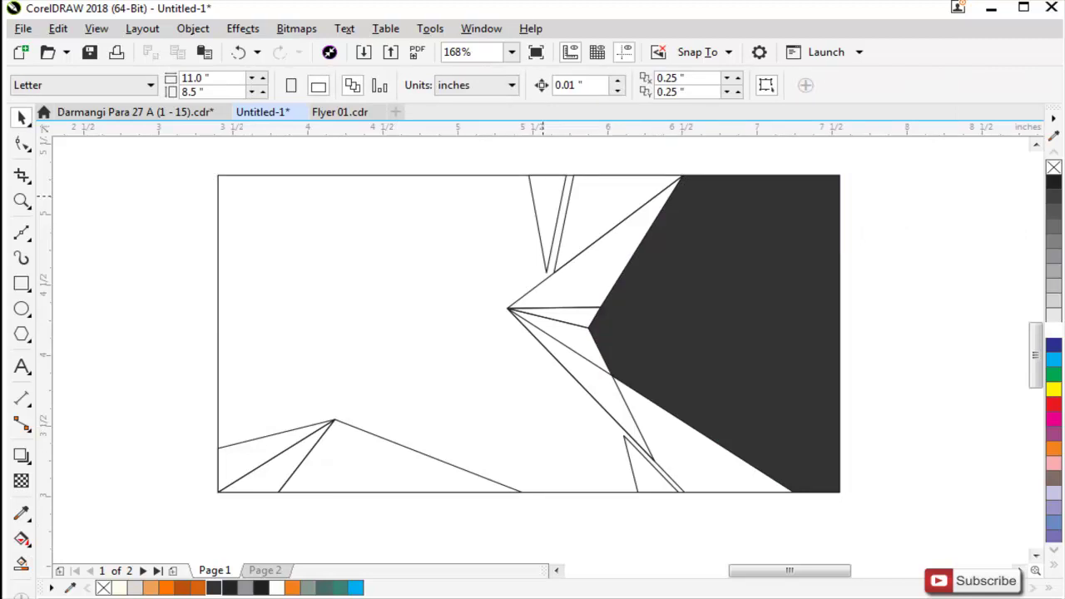
Step: Fill the narrow top triangle with near-black and repeat the fill on the small lower triangle
{"action": "left_click", "coordinate": [543, 197]}
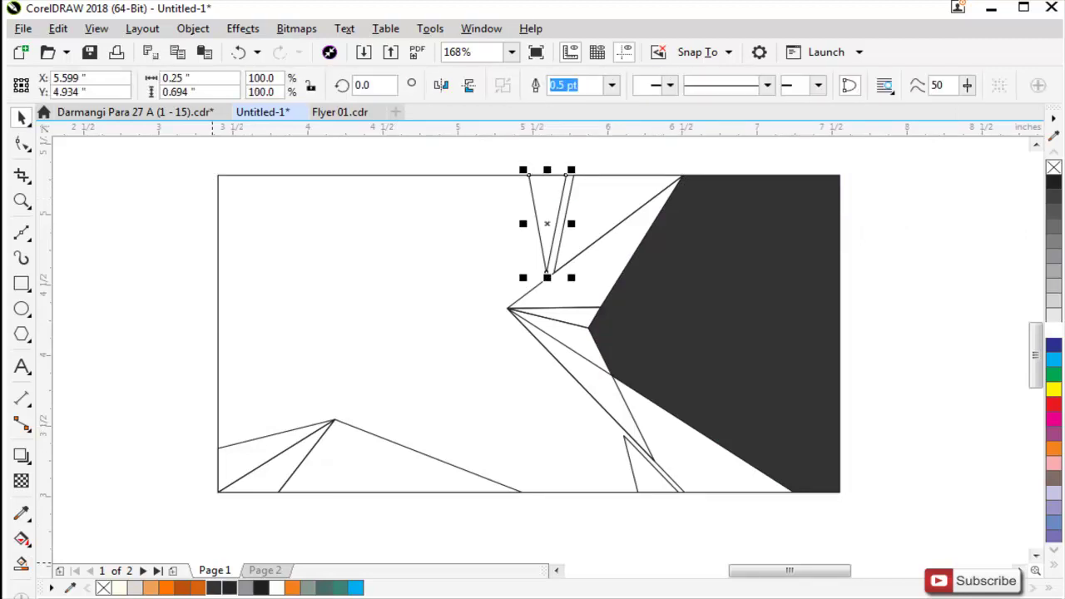
{"action": "left_click", "coordinate": [229, 588]}
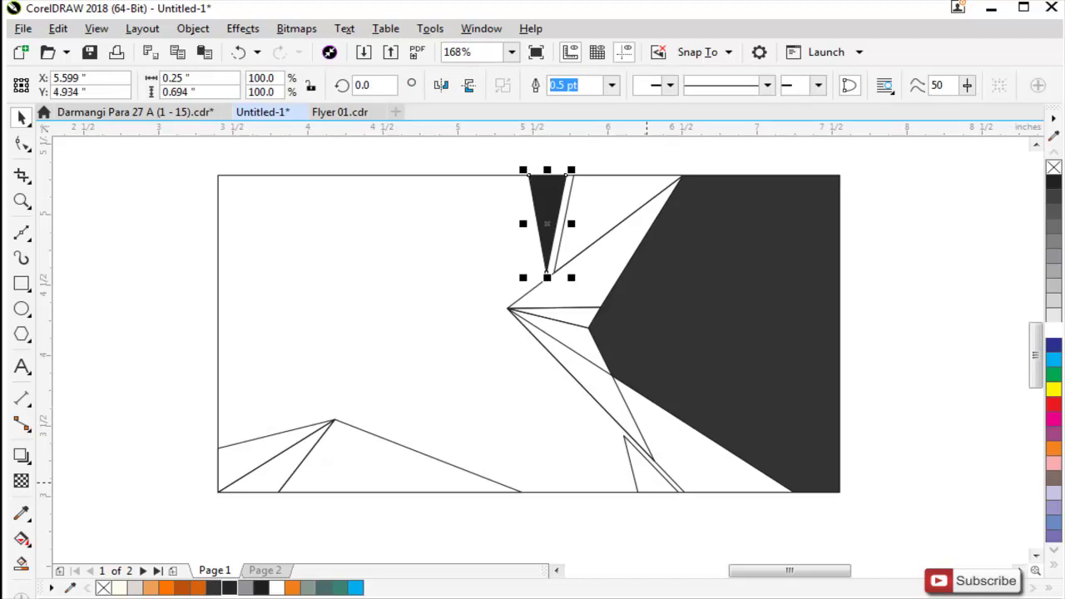
{"action": "left_click", "coordinate": [643, 481]}
{"action": "key", "text": "ctrl+r"}
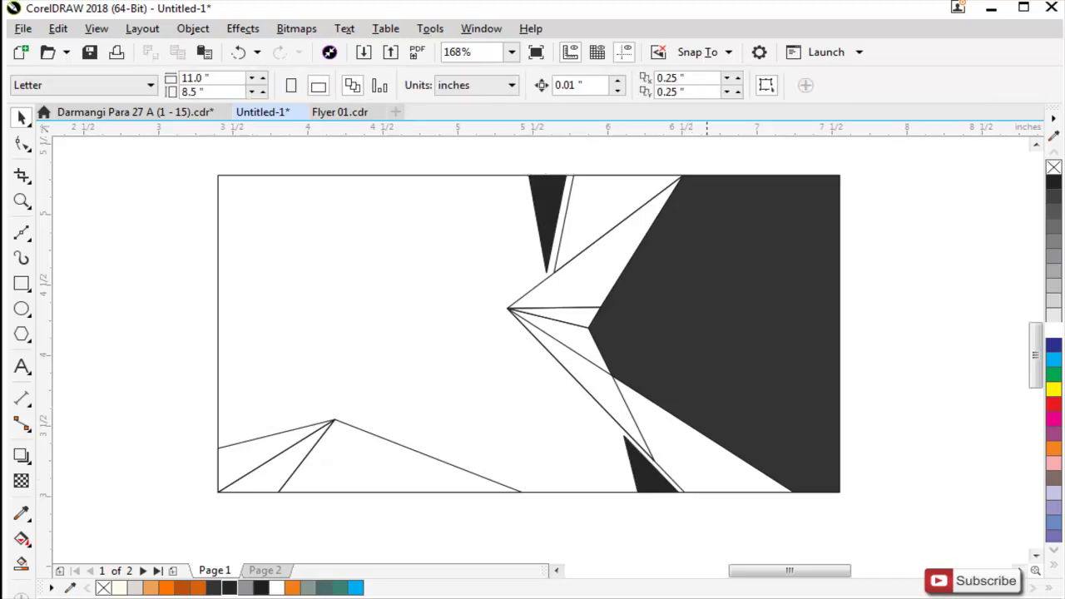
Step: Fill the long triangle running down from the centre tip with bright orange
{"action": "left_click_drag", "start_coordinate": [710, 470], "coordinate": [716, 505]}
{"action": "left_click", "coordinate": [641, 447]}
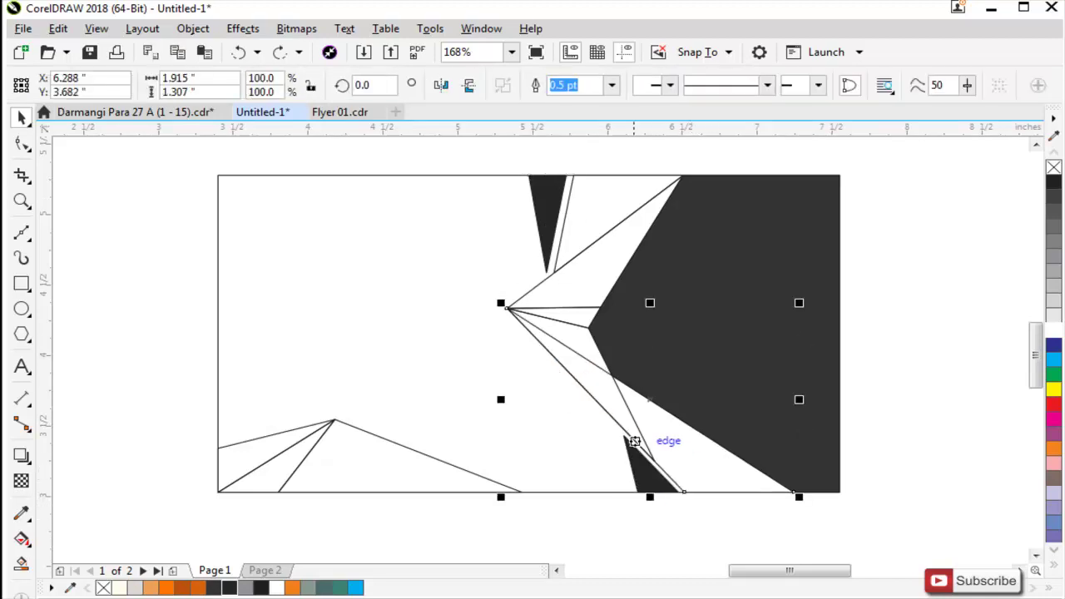
{"action": "left_click", "coordinate": [597, 411]}
{"action": "key", "text": "ctrl+z"}
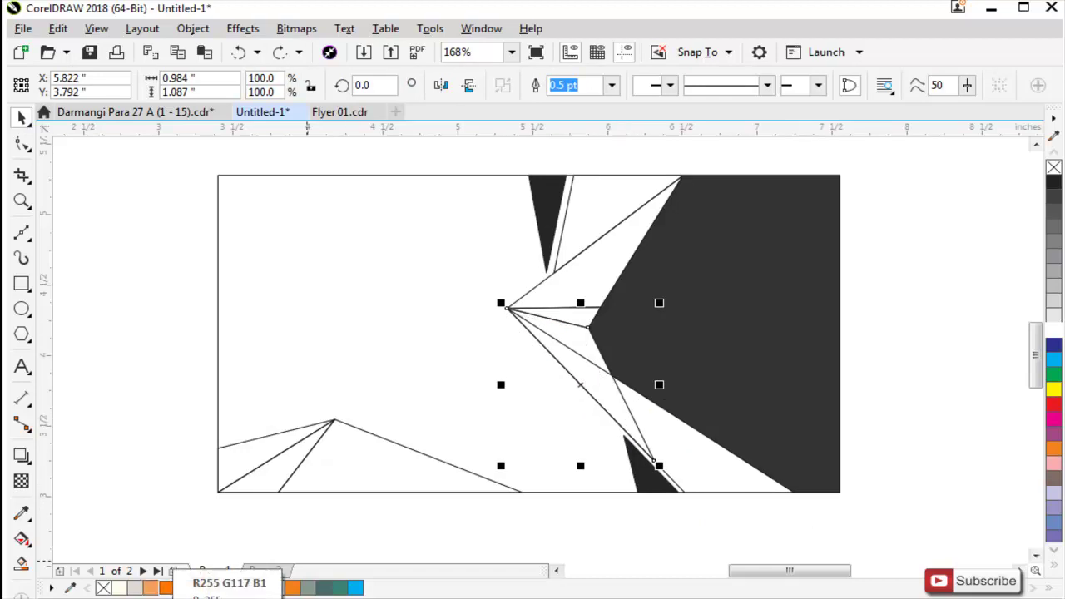
{"action": "left_click", "coordinate": [166, 588]}
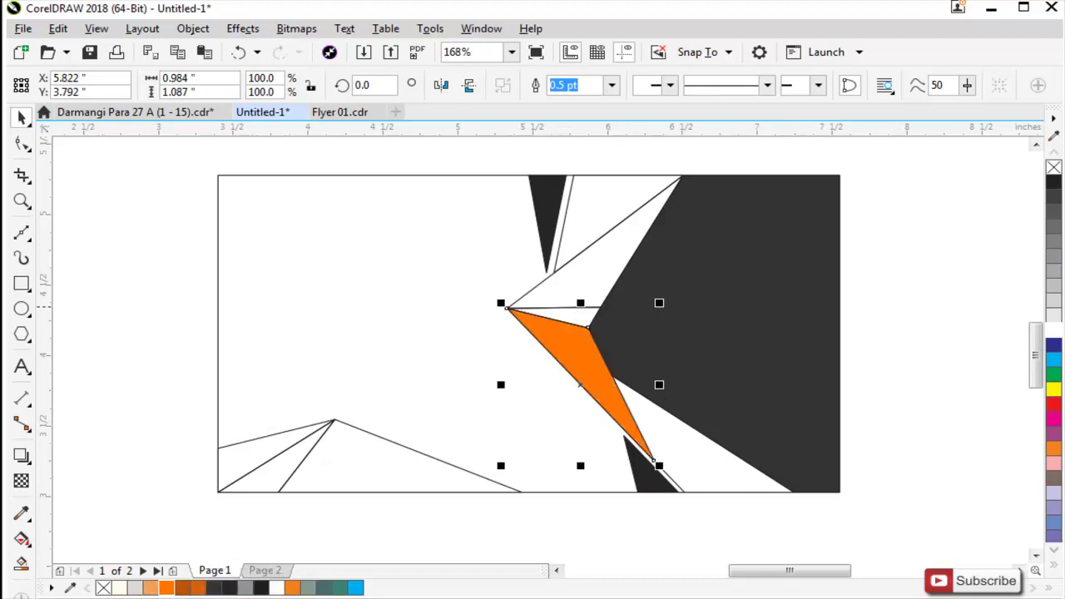
Step: Colour the small triangle at the centre tip dark orange and the long triangle above it bright orange
{"action": "left_click", "coordinate": [552, 324]}
{"action": "left_click", "coordinate": [182, 588]}
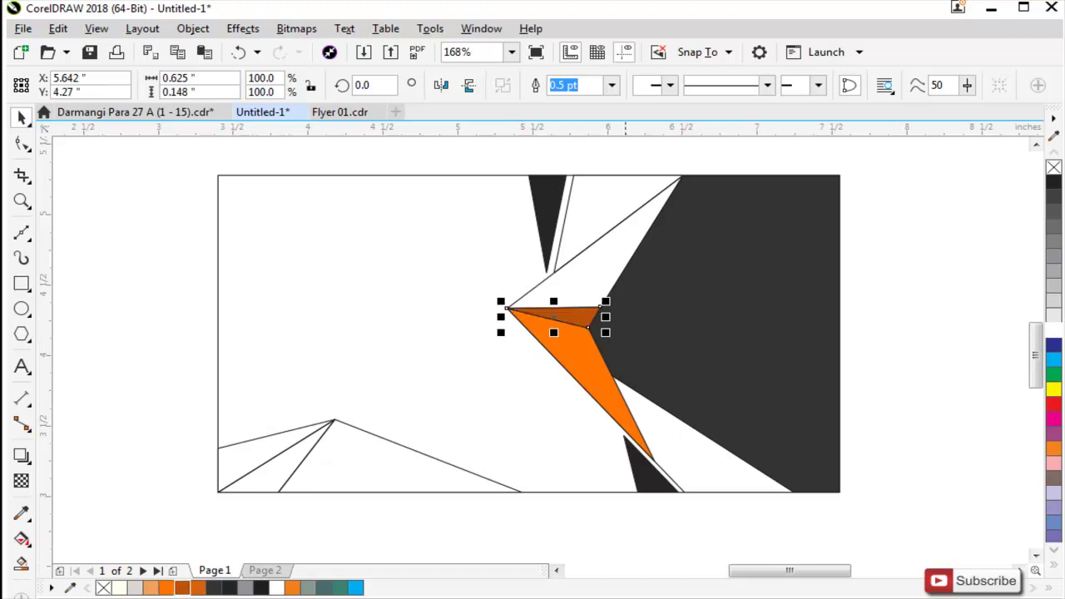
{"action": "left_click", "coordinate": [568, 304]}
{"action": "left_click", "coordinate": [166, 588]}
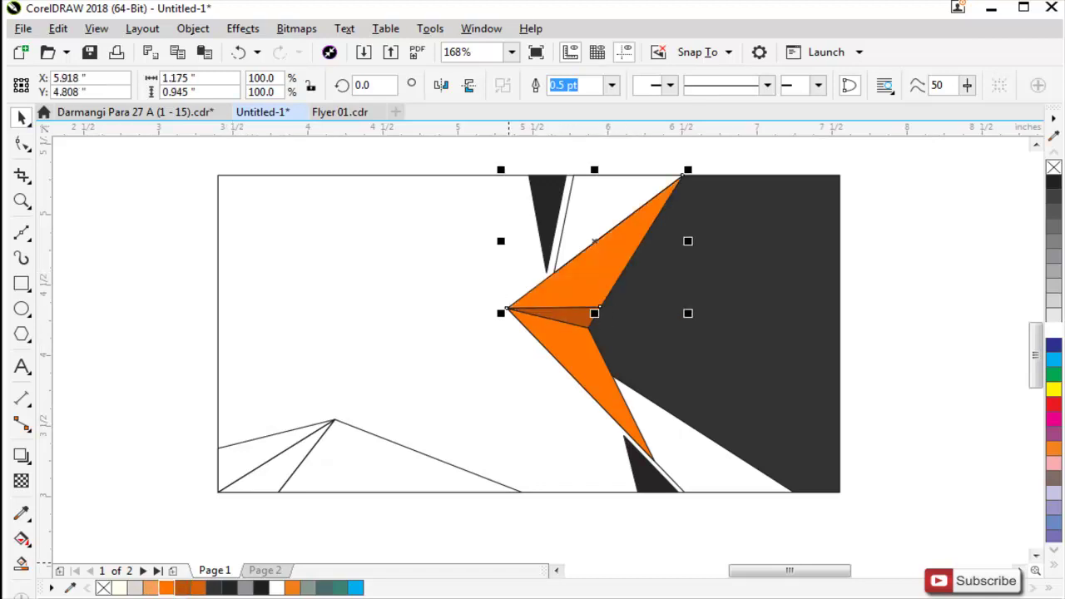
Step: Fill the lower-right triangle beside the dark region and the upper triangle above the orange one with light orange
{"action": "left_click", "coordinate": [684, 491]}
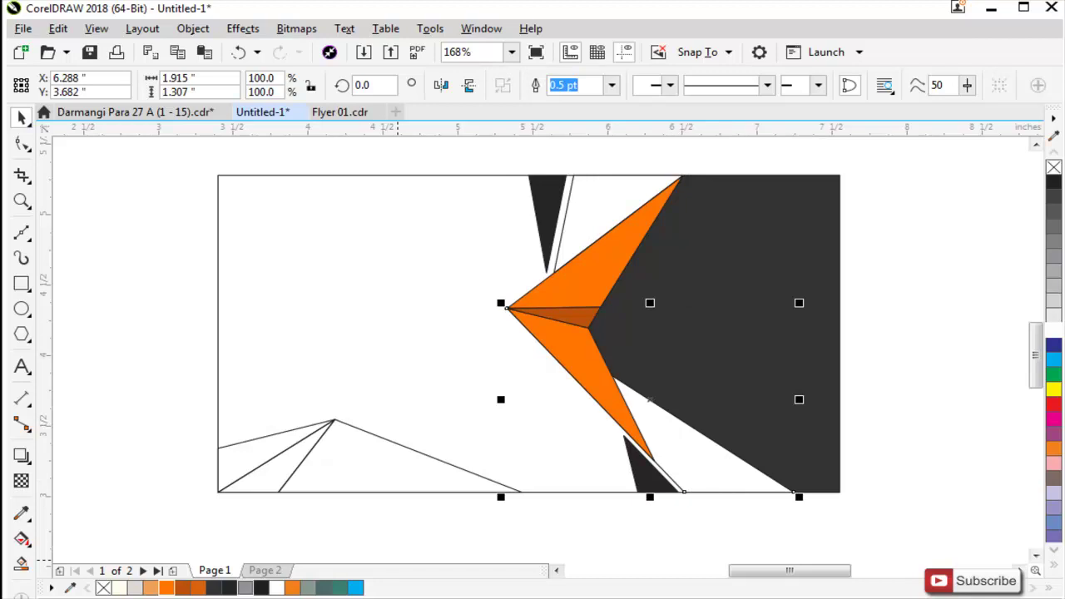
{"action": "left_click", "coordinate": [151, 588]}
{"action": "left_click", "coordinate": [591, 222]}
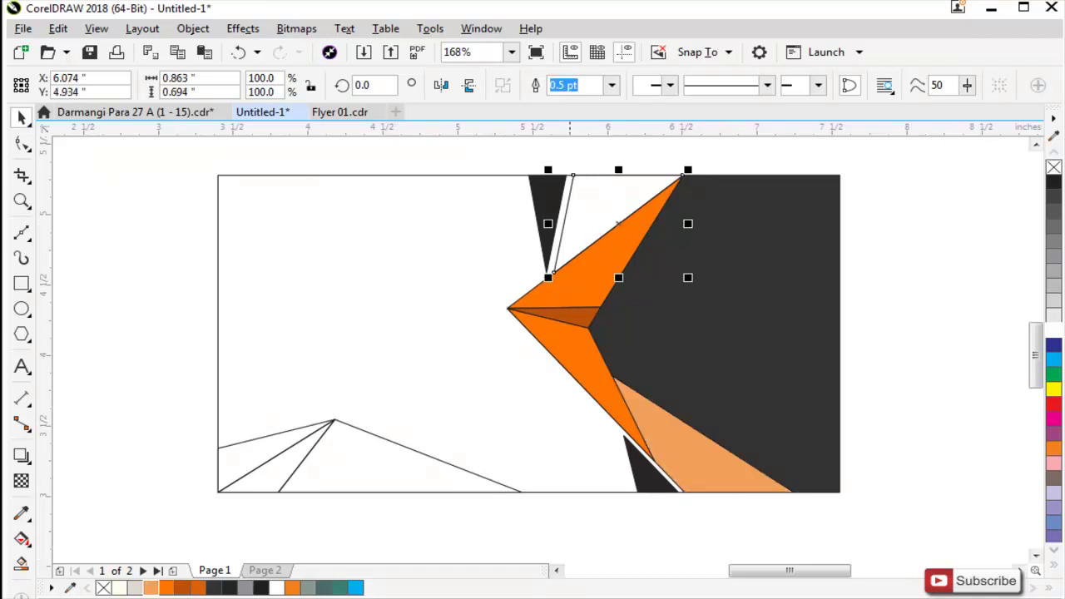
{"action": "left_click", "coordinate": [151, 587]}
Step: Fill the two lower-left triangles along the rectangle's base with light orange and the one on its left edge with bright orange
{"action": "left_click", "coordinate": [432, 482]}
{"action": "left_click", "coordinate": [150, 587]}
{"action": "left_click", "coordinate": [274, 480]}
{"action": "left_click", "coordinate": [150, 588]}
{"action": "left_click", "coordinate": [188, 517]}
{"action": "left_click", "coordinate": [241, 460]}
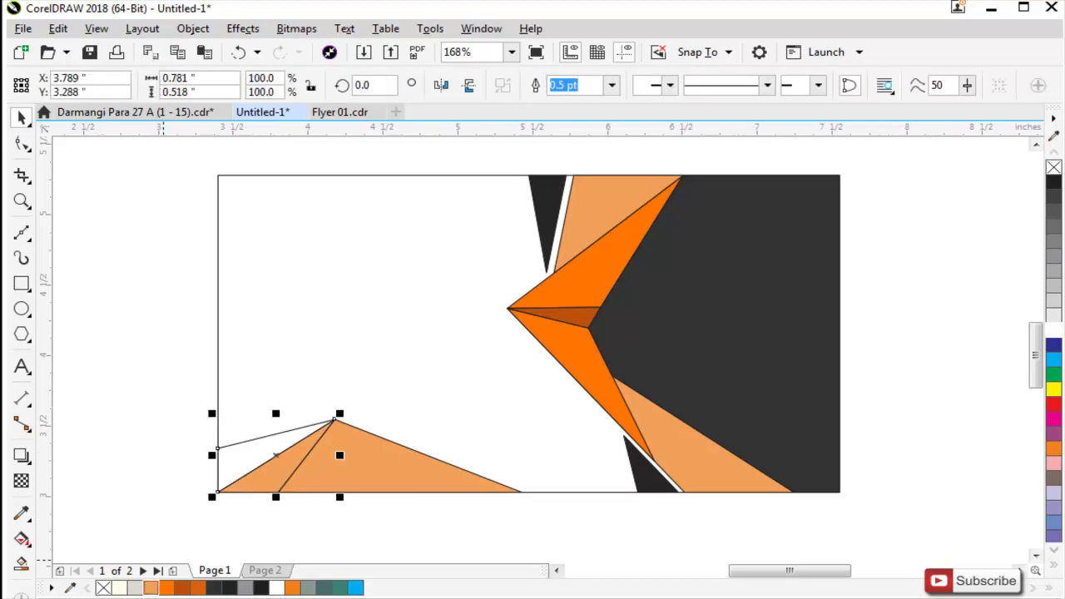
{"action": "left_click", "coordinate": [167, 587]}
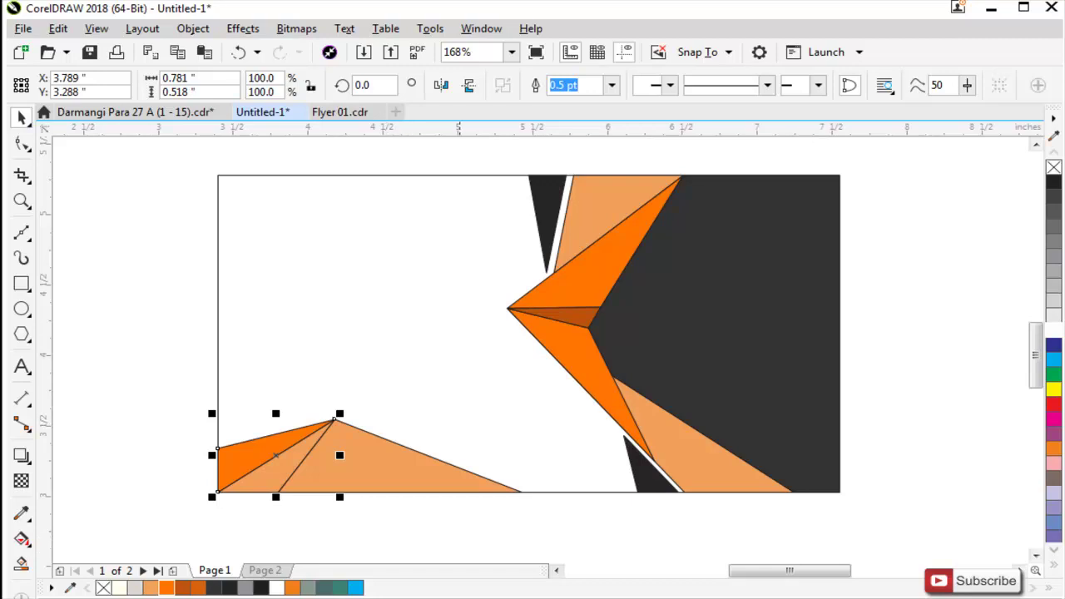
Step: On a copy of the lower-right light-orange triangle, add an upper-edge node and move it to the dark-grey region's left corner
{"action": "left_click", "coordinate": [676, 460]}
{"action": "key", "text": "F10"}
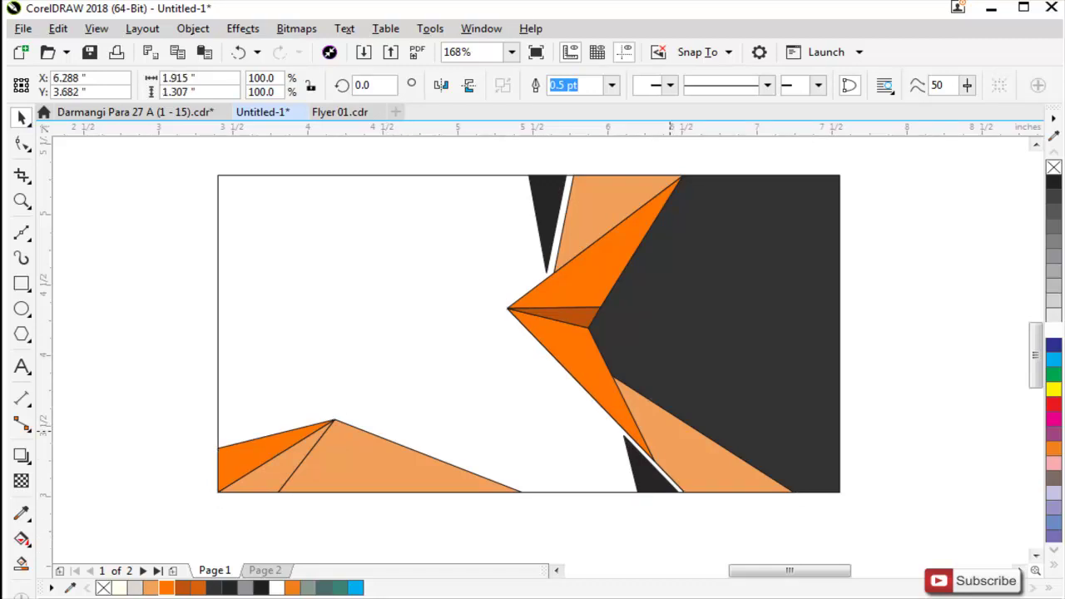
{"action": "double_click", "coordinate": [618, 380]}
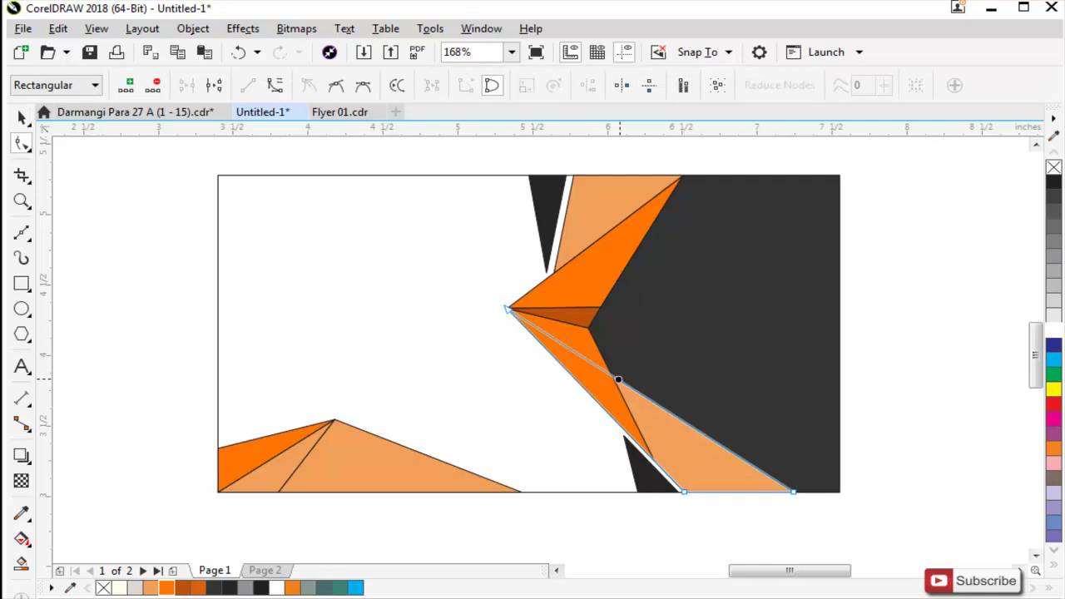
{"action": "left_click_drag", "start_coordinate": [618, 381], "coordinate": [587, 327]}
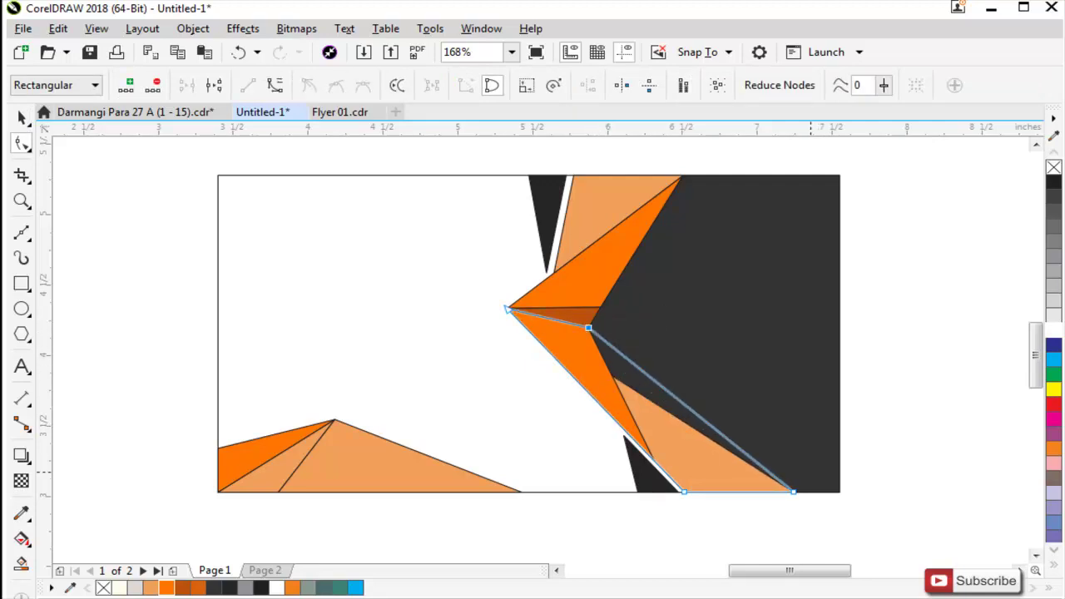
Step: Fill the reshaped copy with near-black and bring it to the front
{"action": "left_click", "coordinate": [261, 587]}
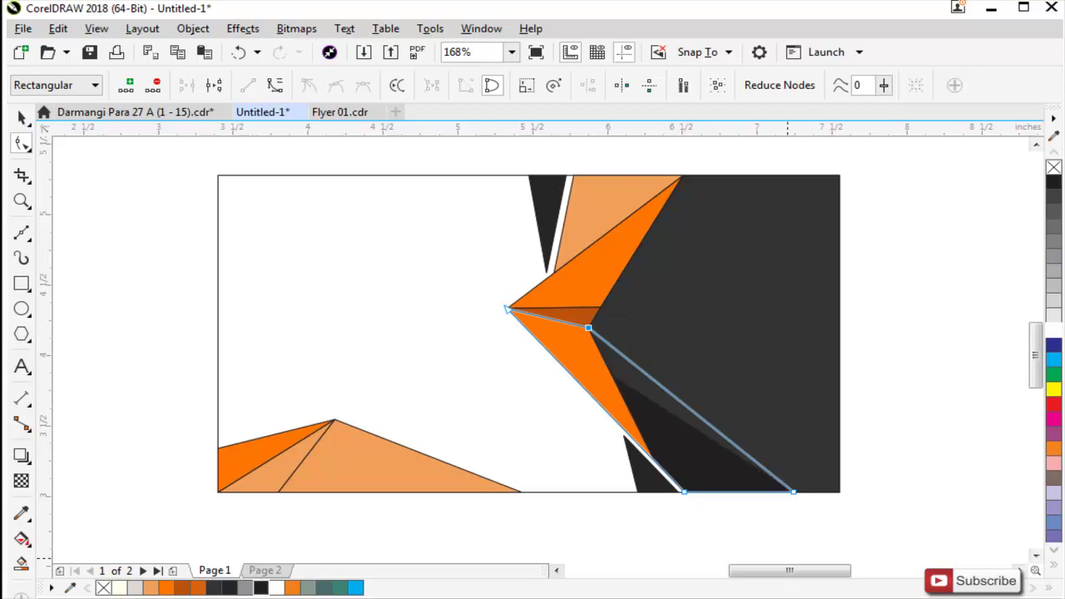
{"action": "key", "text": "space"}
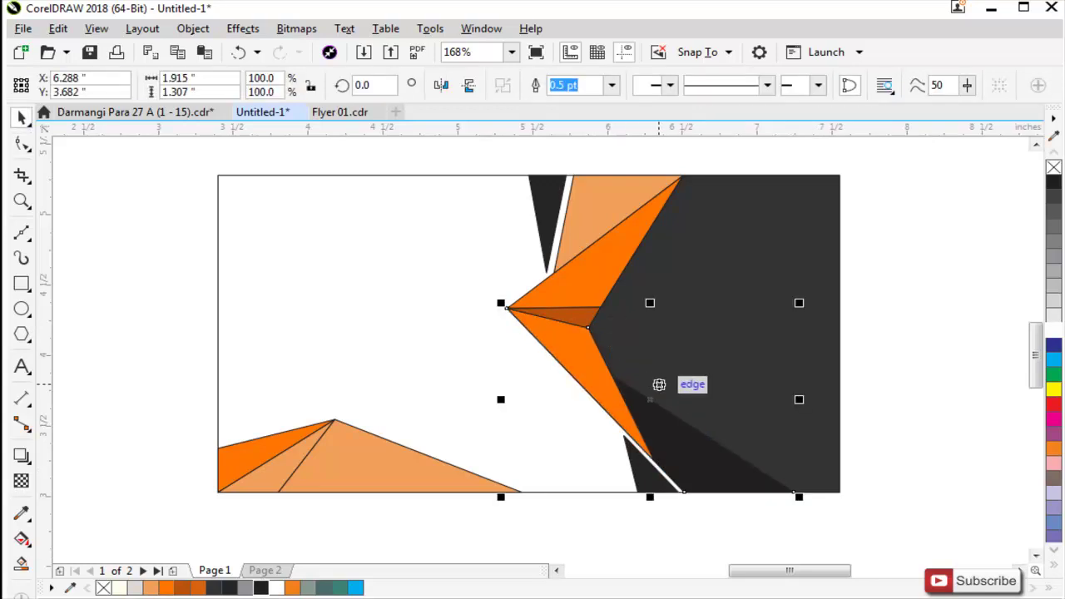
{"action": "key", "text": "shift+Page_Up"}
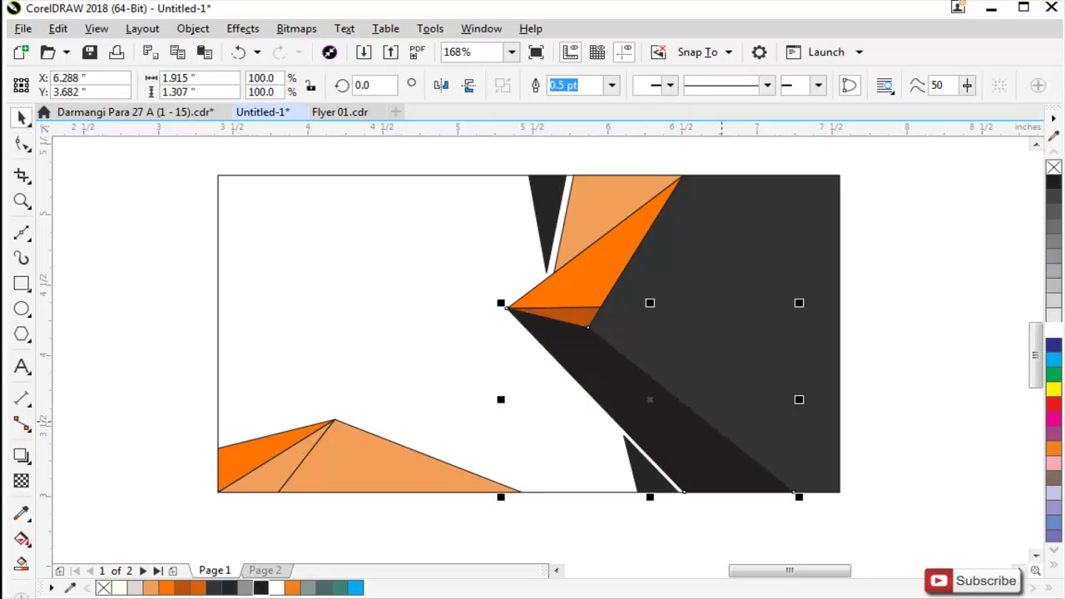
{"action": "left_click", "coordinate": [822, 380], "text": "shift"}
{"action": "left_click", "coordinate": [378, 313], "text": "shift"}
{"action": "key", "text": "Delete"}
{"action": "key", "text": "ctrl+z"}
{"action": "key", "text": "shift+Page_Down"}
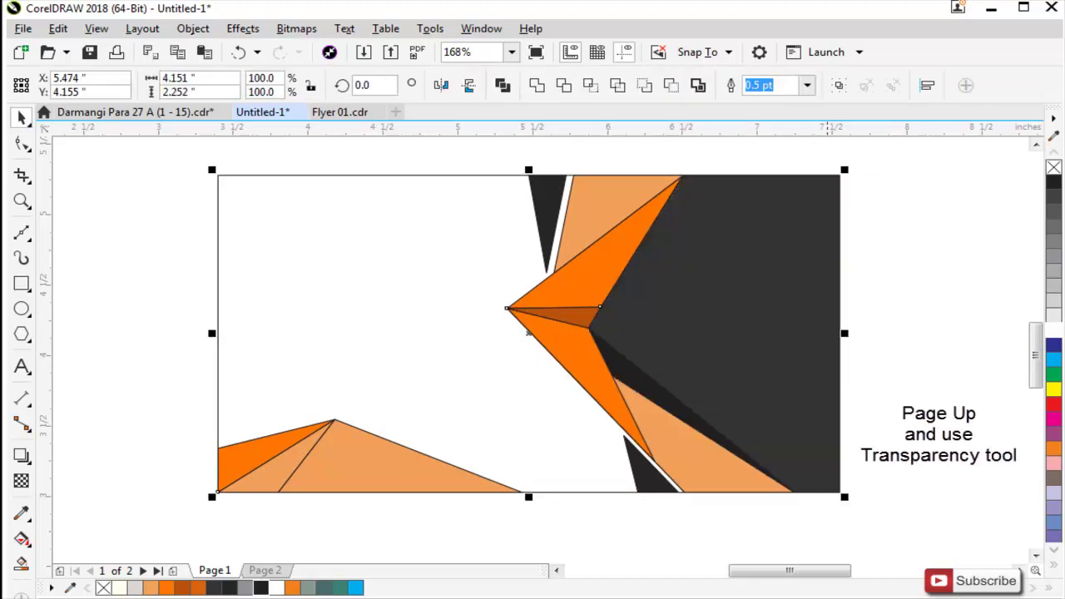
{"action": "key", "text": "Escape"}
{"action": "left_click_drag", "start_coordinate": [641, 371], "coordinate": [660, 367]}
{"action": "key", "text": "ctrl+z"}
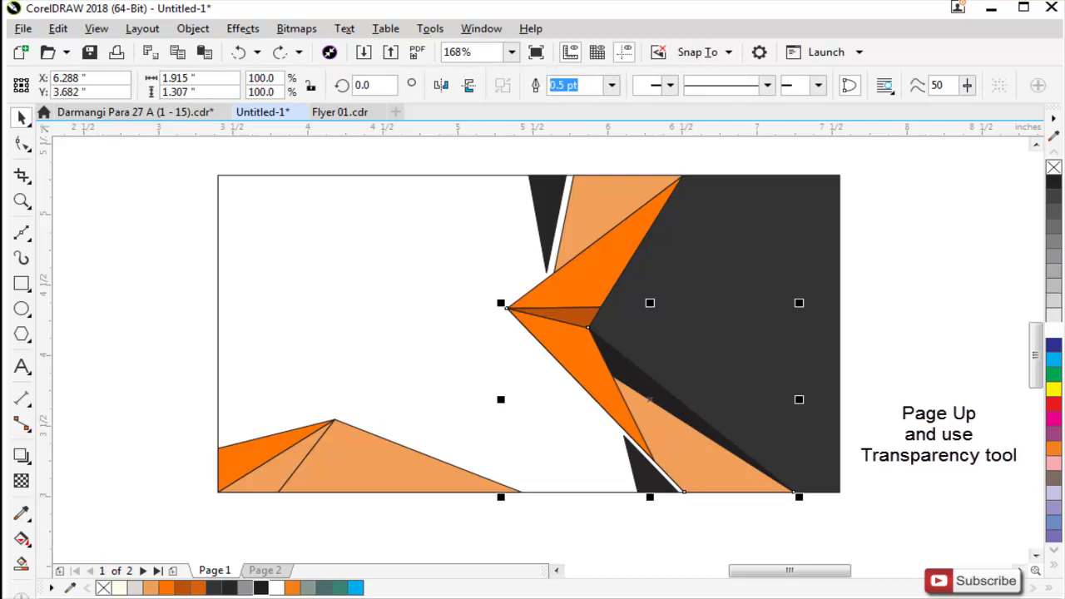
{"action": "left_click", "coordinate": [22, 513]}
{"action": "left_click", "coordinate": [21, 481]}
{"action": "left_click_drag", "start_coordinate": [581, 333], "coordinate": [732, 465]}
{"action": "key", "text": "space"}
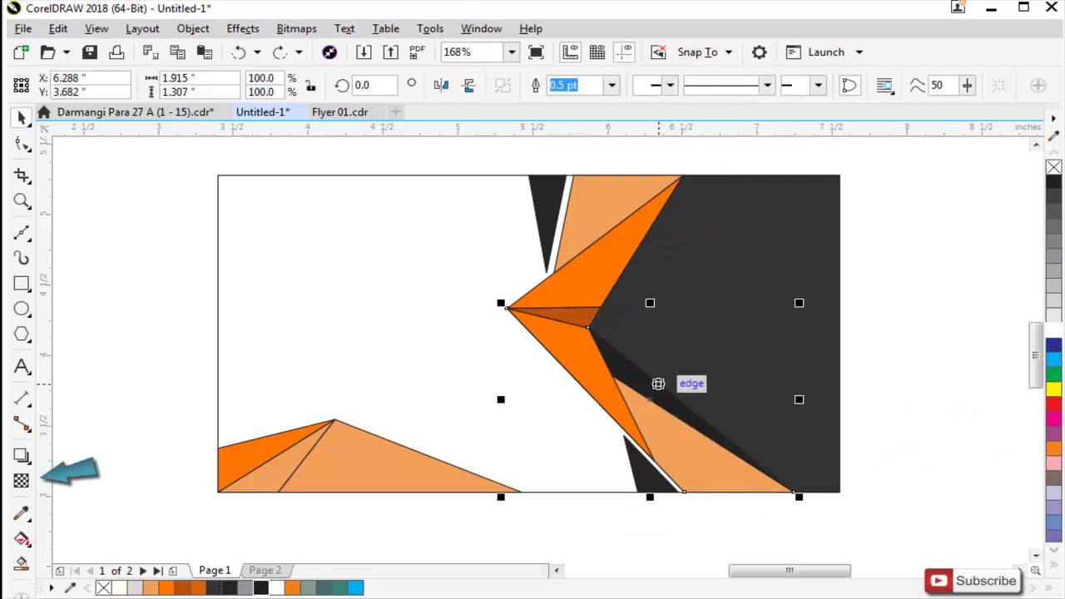
Step: Bring the near-black shape to the front and apply a linear transparency that fades it toward the rectangle's lower-right base
{"action": "key", "text": "shift+Page_Up"}
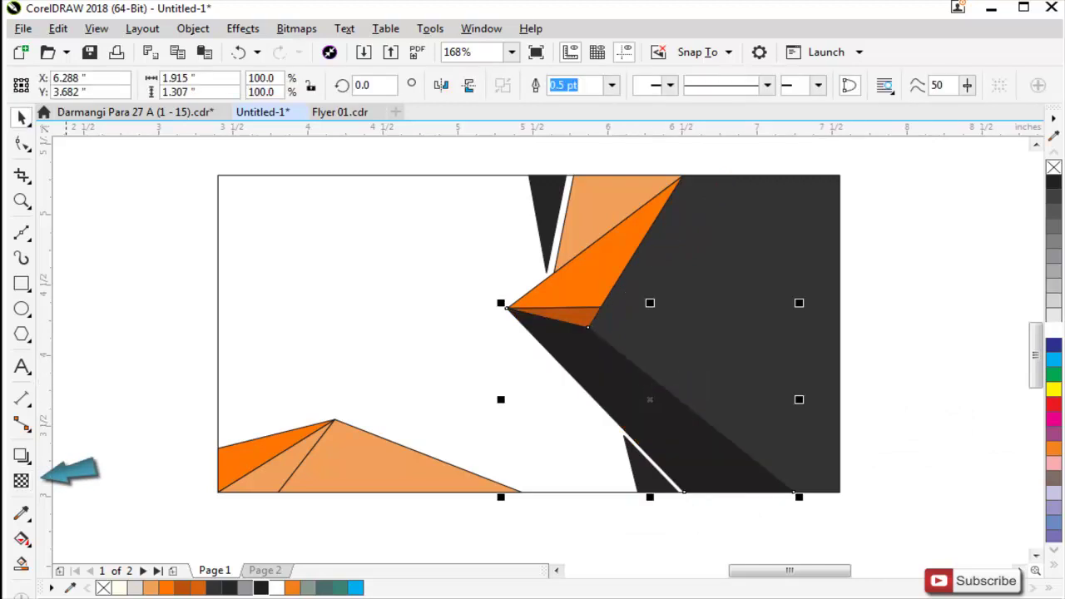
{"action": "left_click", "coordinate": [21, 480]}
{"action": "left_click_drag", "start_coordinate": [647, 420], "coordinate": [735, 515]}
{"action": "key", "text": "space"}
Step: Bring the lower orange triangle, the small dark-orange triangle and the small lower near-black triangle in front of the shadow shape
{"action": "left_click_drag", "start_coordinate": [500, 278], "coordinate": [711, 514]}
{"action": "key", "text": "shift+Page_Up"}
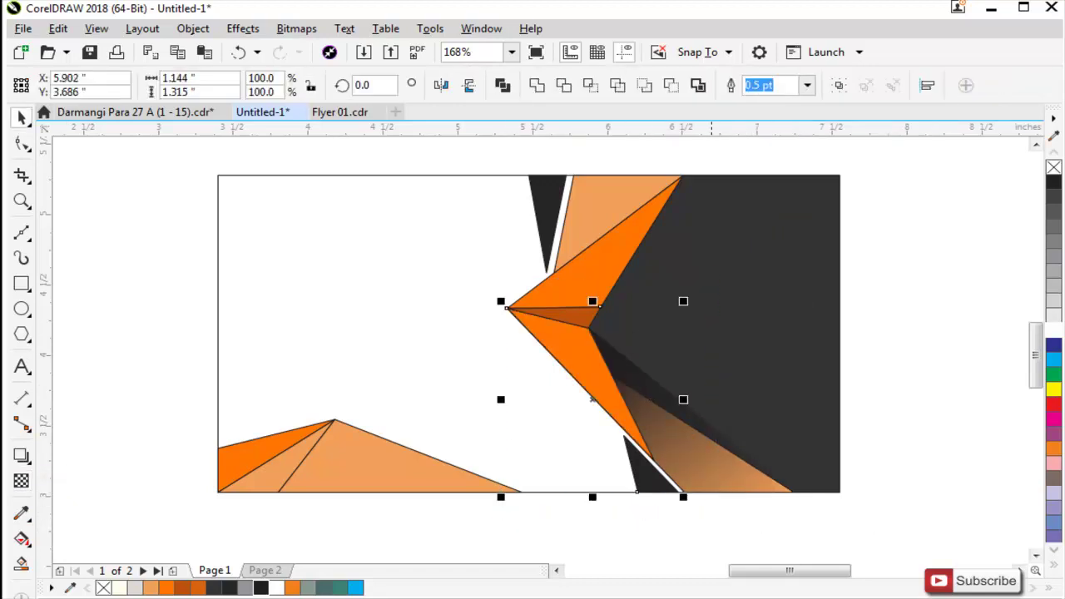
{"action": "key", "text": "Escape"}
Step: Remove the outlines from all shapes, then give the card rectangle a black outline again
{"action": "left_click_drag", "start_coordinate": [238, 155], "coordinate": [860, 519]}
{"action": "right_click", "coordinate": [1053, 167]}
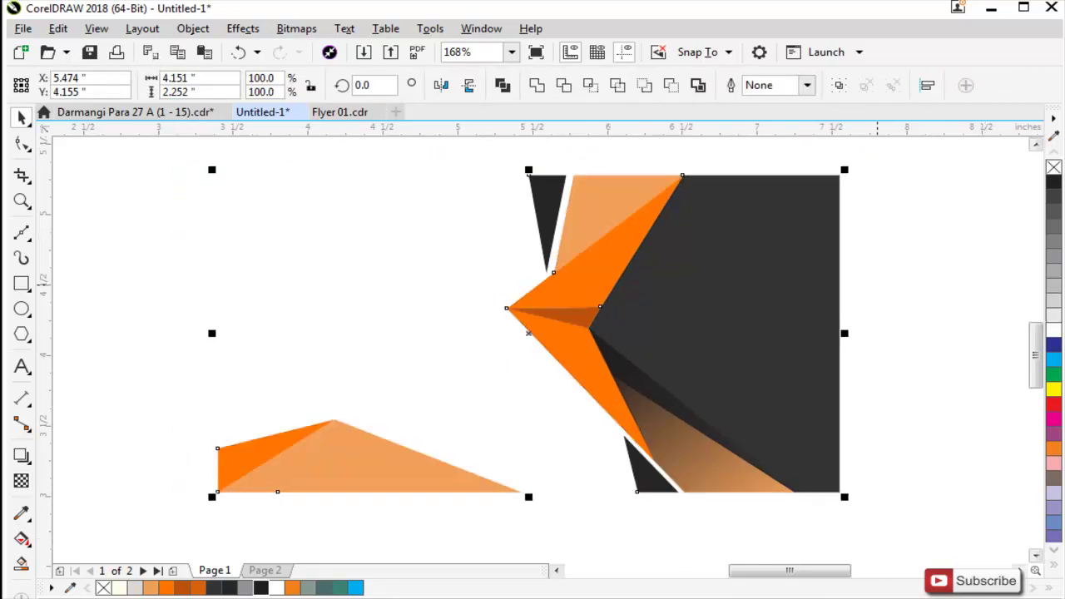
{"action": "left_click", "coordinate": [449, 258]}
{"action": "right_click", "coordinate": [1053, 182]}
{"action": "key", "text": "Escape"}
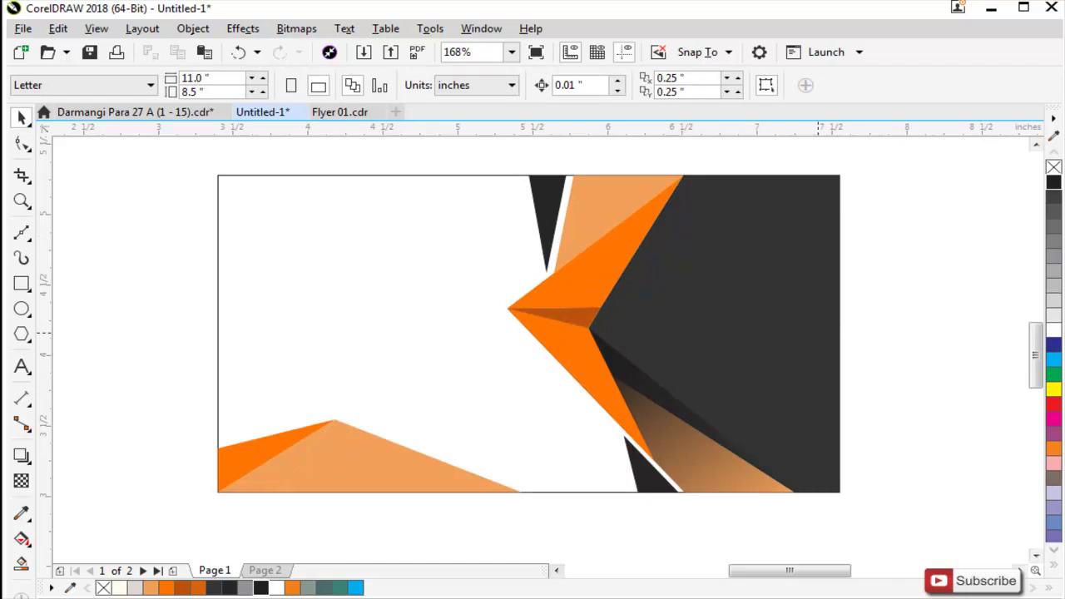
Step: On a copy of the upper light-orange triangle, add a node midway down its left edge, delete the upper-left node and fill it dark grey
{"action": "left_click", "coordinate": [584, 221]}
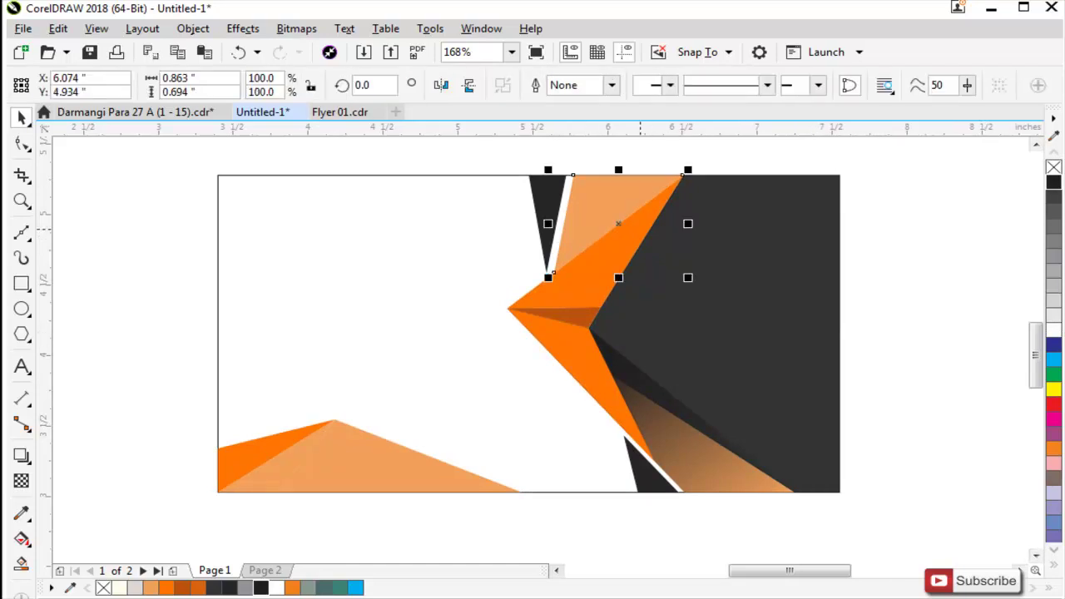
{"action": "key", "text": "F10"}
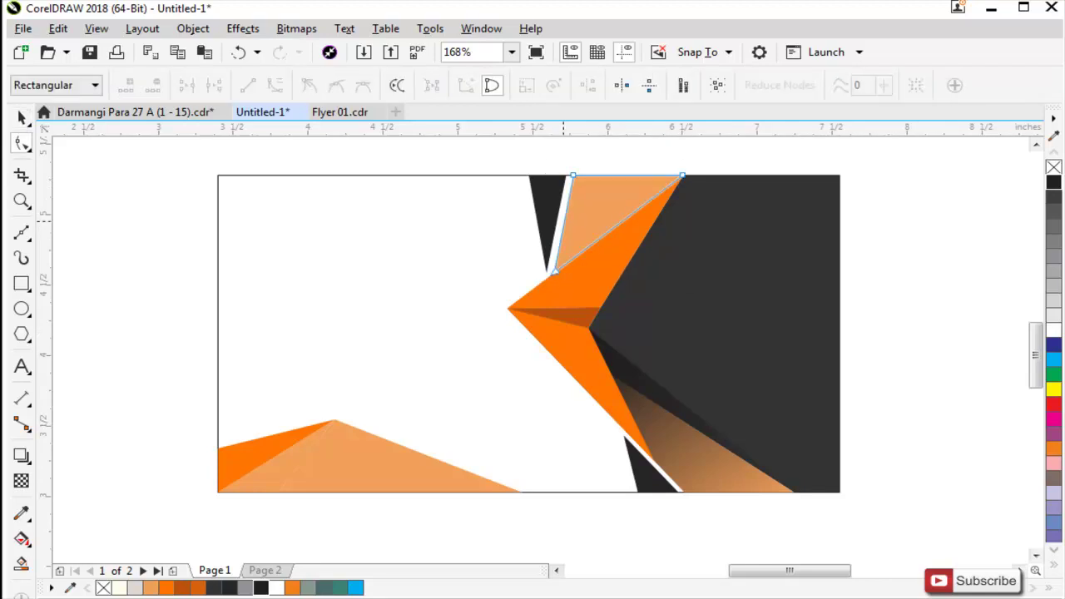
{"action": "double_click", "coordinate": [563, 224]}
{"action": "double_click", "coordinate": [574, 176]}
{"action": "left_click", "coordinate": [214, 587]}
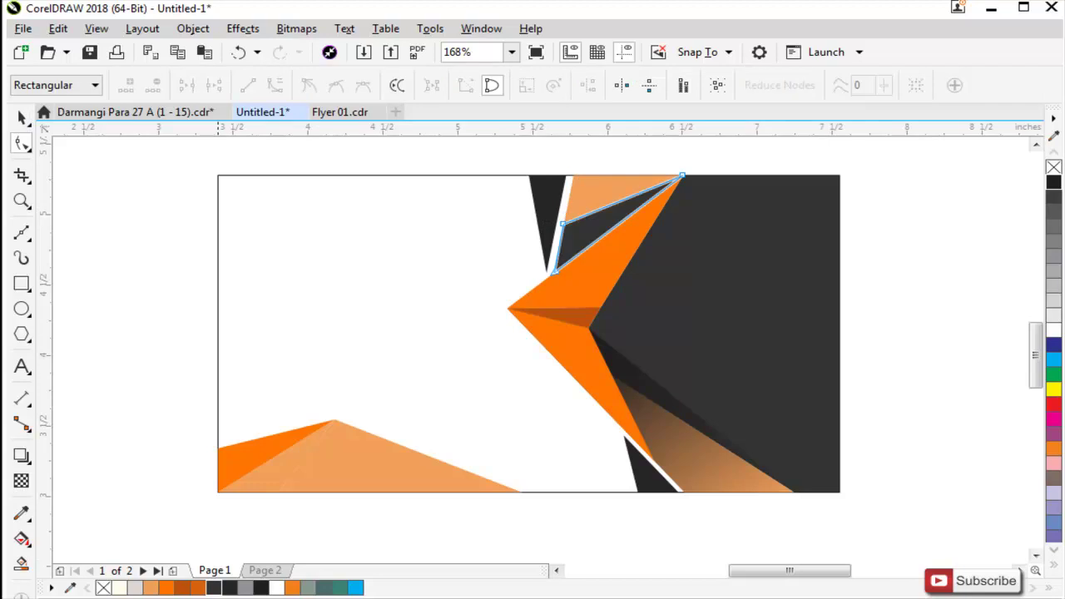
Step: Apply a linear transparency to the upper dark-grey triangle, fading from beyond its lower-left corner toward the upper right
{"action": "left_click", "coordinate": [21, 481]}
{"action": "left_click_drag", "start_coordinate": [519, 264], "coordinate": [711, 160]}
{"action": "key", "text": "ctrl+z"}
{"action": "left_click_drag", "start_coordinate": [520, 265], "coordinate": [488, 292]}
{"action": "left_click_drag", "start_coordinate": [682, 174], "coordinate": [641, 199]}
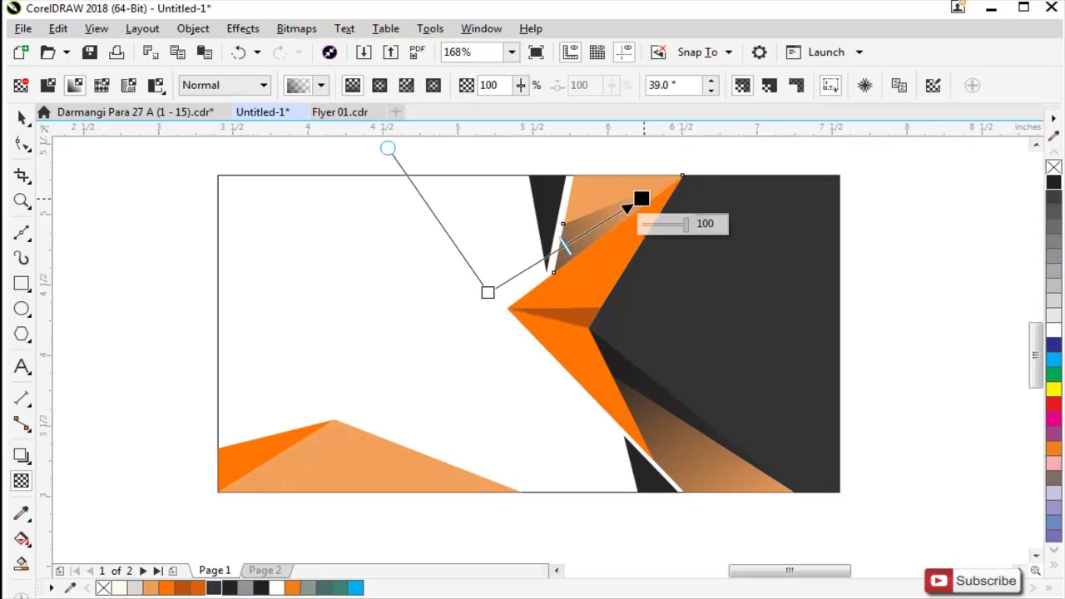
{"action": "left_click_drag", "start_coordinate": [488, 292], "coordinate": [455, 331]}
{"action": "key", "text": "space"}
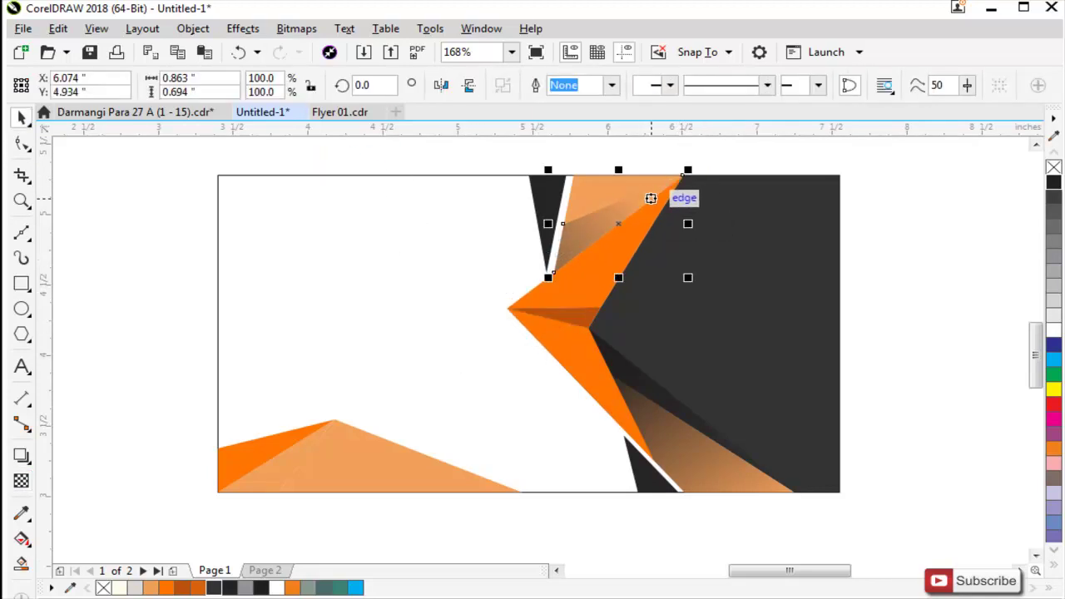
Step: Refine the upper triangle's transparency by extending its start farther to the lower left and ending the fade short of the upper-right corner
{"action": "key", "text": "space"}
{"action": "left_click_drag", "start_coordinate": [649, 191], "coordinate": [680, 179]}
{"action": "key", "text": "ctrl+z"}
{"action": "key", "text": "space"}
{"action": "key", "text": "space"}
{"action": "left_click_drag", "start_coordinate": [544, 274], "coordinate": [496, 301]}
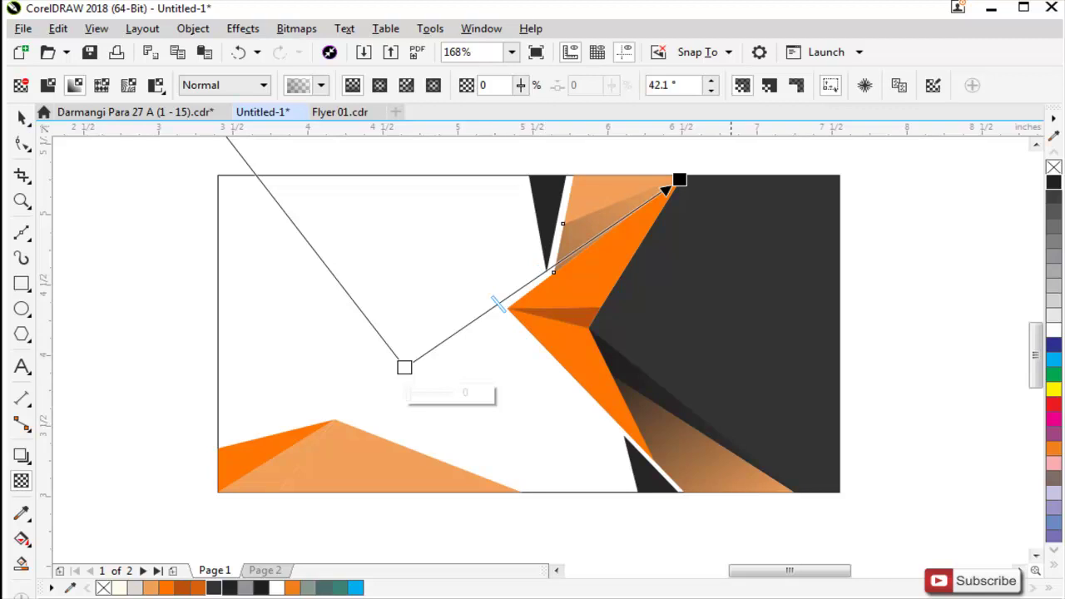
{"action": "key", "text": "space"}
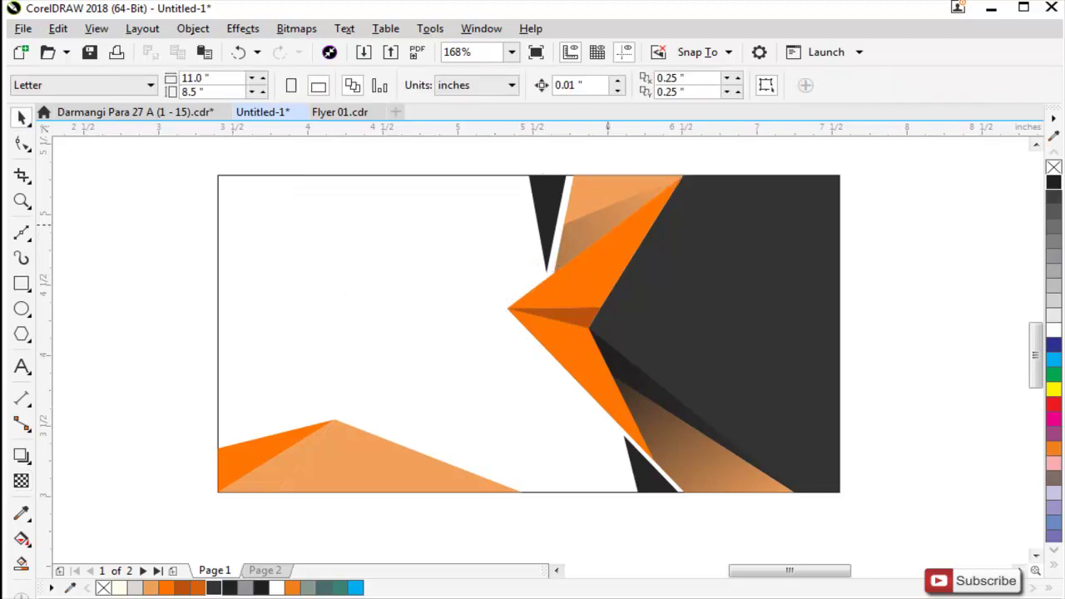
{"action": "key", "text": "space"}
{"action": "left_click_drag", "start_coordinate": [666, 190], "coordinate": [632, 212]}
{"action": "key", "text": "space"}
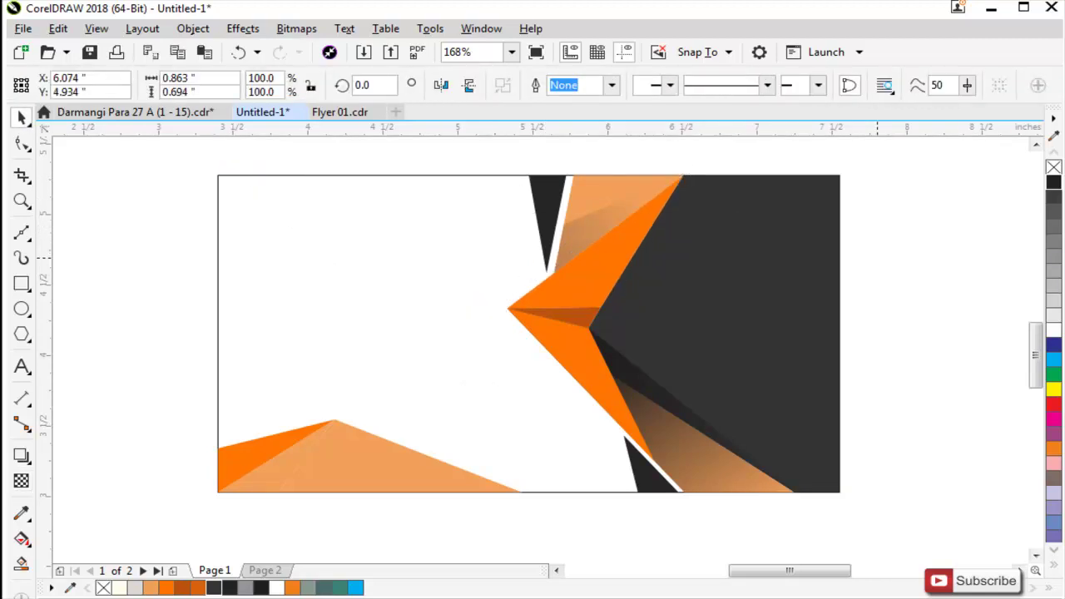
Step: Fill a copy of the middle triangle in the lower-left group with dark grey
{"action": "left_click", "coordinate": [687, 161]}
{"action": "left_click", "coordinate": [292, 472]}
{"action": "left_click_drag", "start_coordinate": [291, 474], "coordinate": [308, 532]}
{"action": "key", "text": "ctrl+z"}
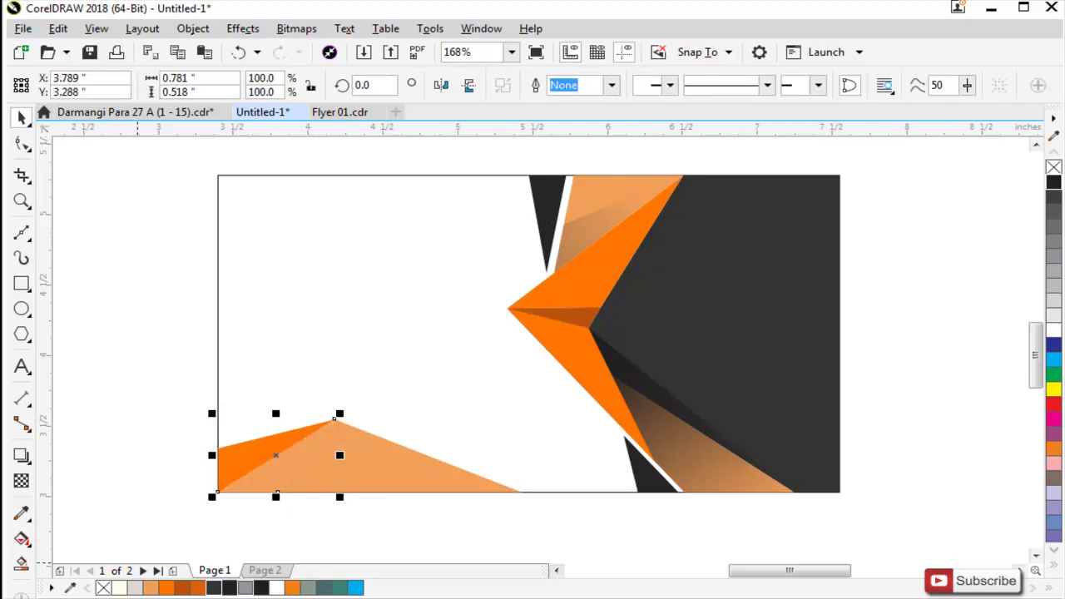
{"action": "left_click", "coordinate": [214, 587]}
Step: Apply a linear transparency to the lower-left dark-grey triangle, fading it from above its apex down to the rectangle's base
{"action": "left_click", "coordinate": [22, 481]}
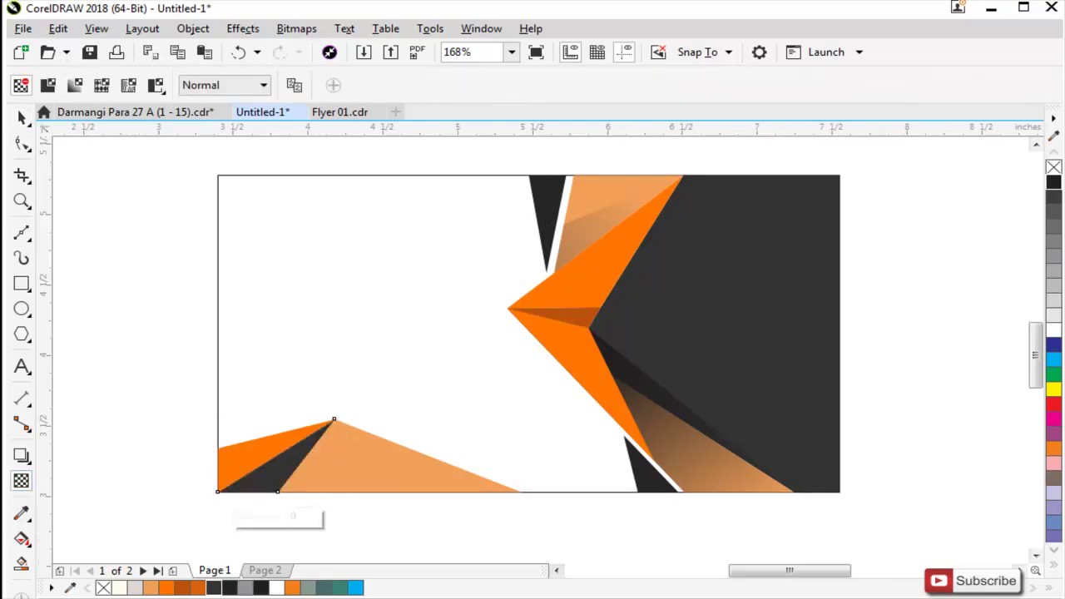
{"action": "left_click_drag", "start_coordinate": [373, 331], "coordinate": [269, 504]}
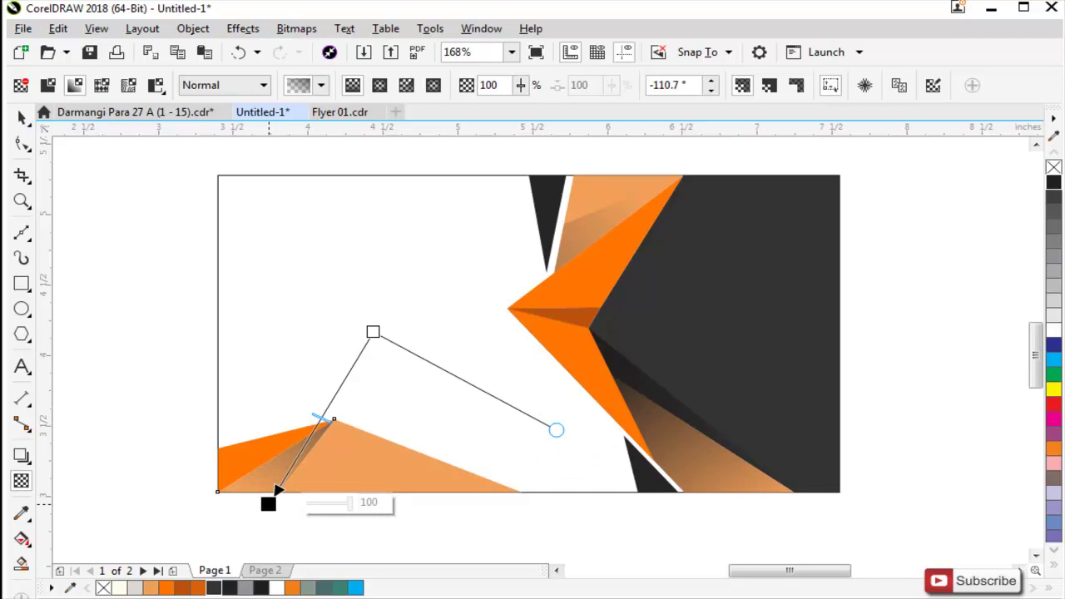
{"action": "key", "text": "space"}
{"action": "left_click", "coordinate": [440, 518]}
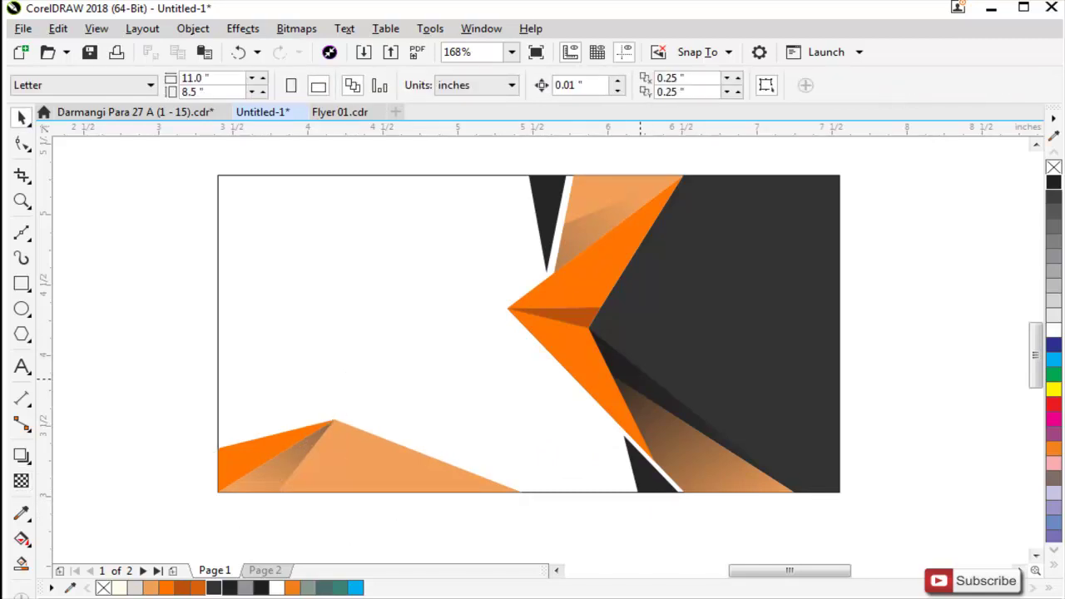
Step: Tighten the lower-right triangle's transparency, starting it at the dark panel's inner corner and ending the fade higher, inside the triangle
{"action": "left_click", "coordinate": [646, 398]}
{"action": "key", "text": "space"}
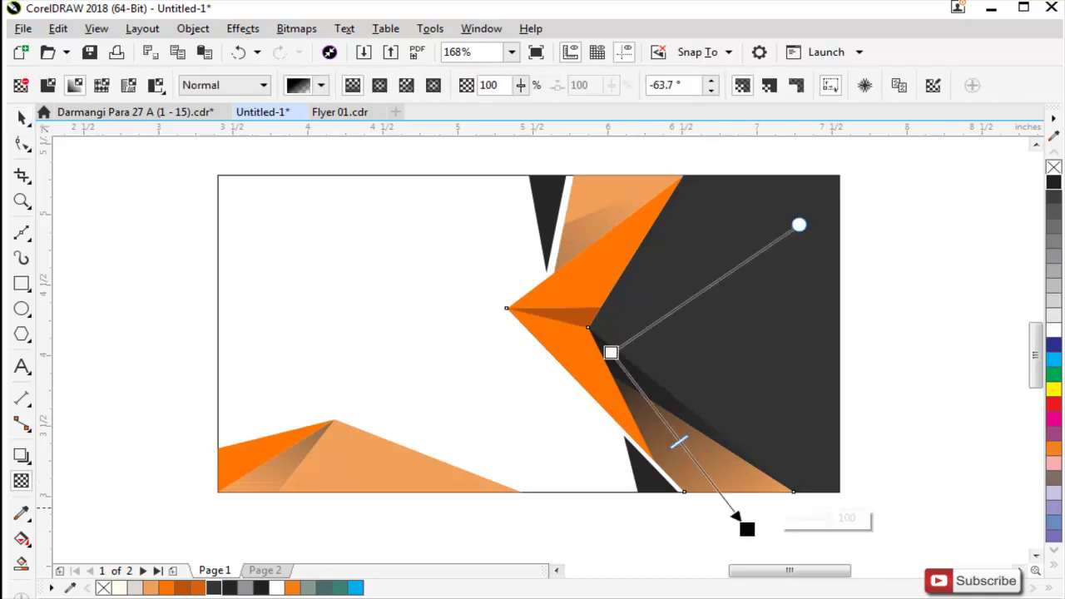
{"action": "left_click_drag", "start_coordinate": [611, 353], "coordinate": [596, 328]}
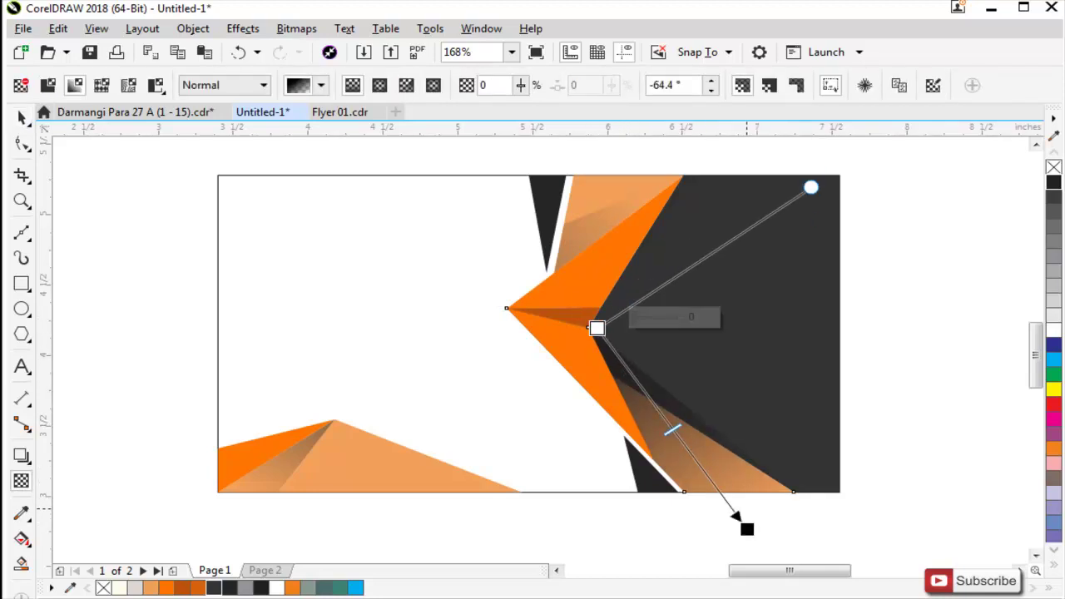
{"action": "left_click_drag", "start_coordinate": [746, 529], "coordinate": [719, 464]}
{"action": "key", "text": "space"}
{"action": "key", "text": "Escape"}
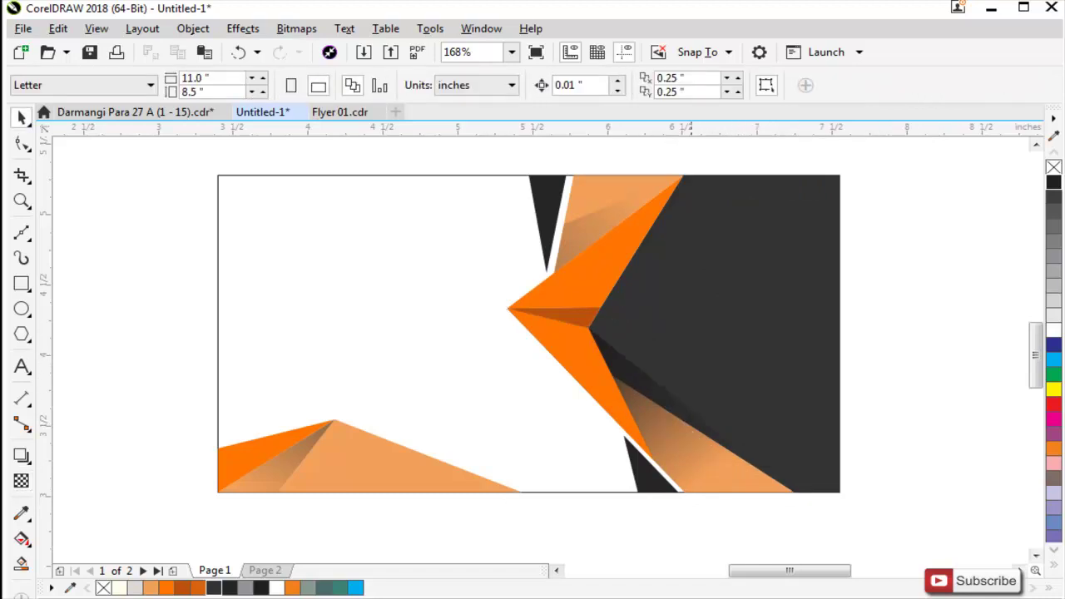
Step: Extend the end of the upper triangle's transparency fade farther toward its upper-right corner
{"action": "left_click", "coordinate": [619, 211]}
{"action": "key", "text": "space"}
{"action": "left_click_drag", "start_coordinate": [647, 202], "coordinate": [675, 185]}
{"action": "key", "text": "space"}
{"action": "key", "text": "Escape"}
{"action": "scroll", "coordinate": [676, 322], "scroll_direction": "down", "scroll_amount": 4}
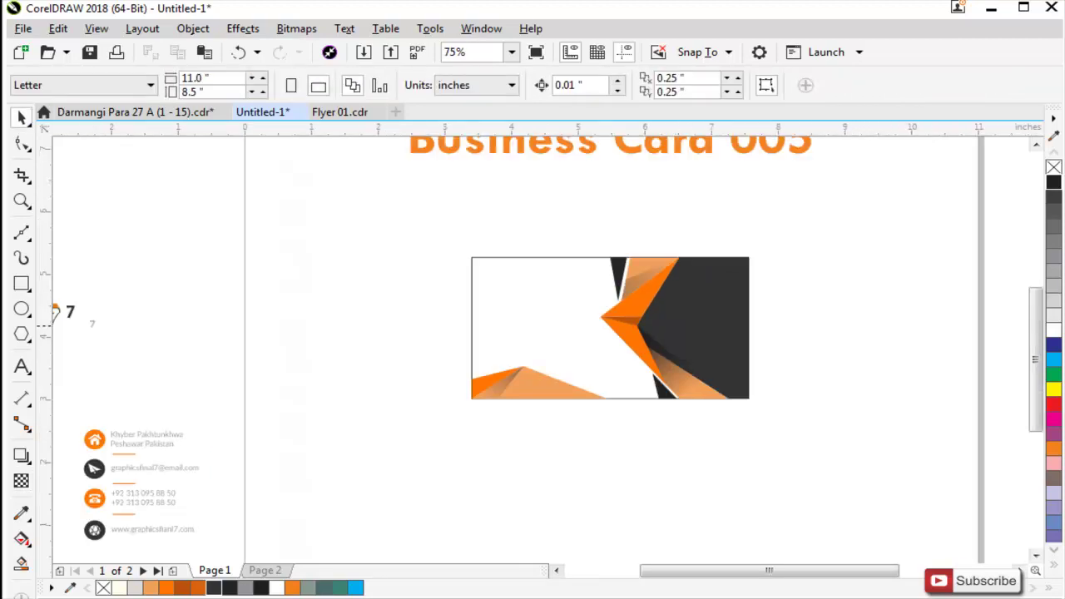
Step: Move the GF7 logo group from beside the page into the card's upper-left corner with a small margin
{"action": "scroll", "coordinate": [694, 434], "scroll_direction": "down", "scroll_amount": 1}
{"action": "left_click", "coordinate": [204, 344]}
{"action": "left_click_drag", "start_coordinate": [209, 343], "coordinate": [453, 303]}
{"action": "scroll", "coordinate": [560, 313], "scroll_direction": "up", "scroll_amount": 6}
{"action": "scroll", "coordinate": [391, 295], "scroll_direction": "down", "scroll_amount": 3}
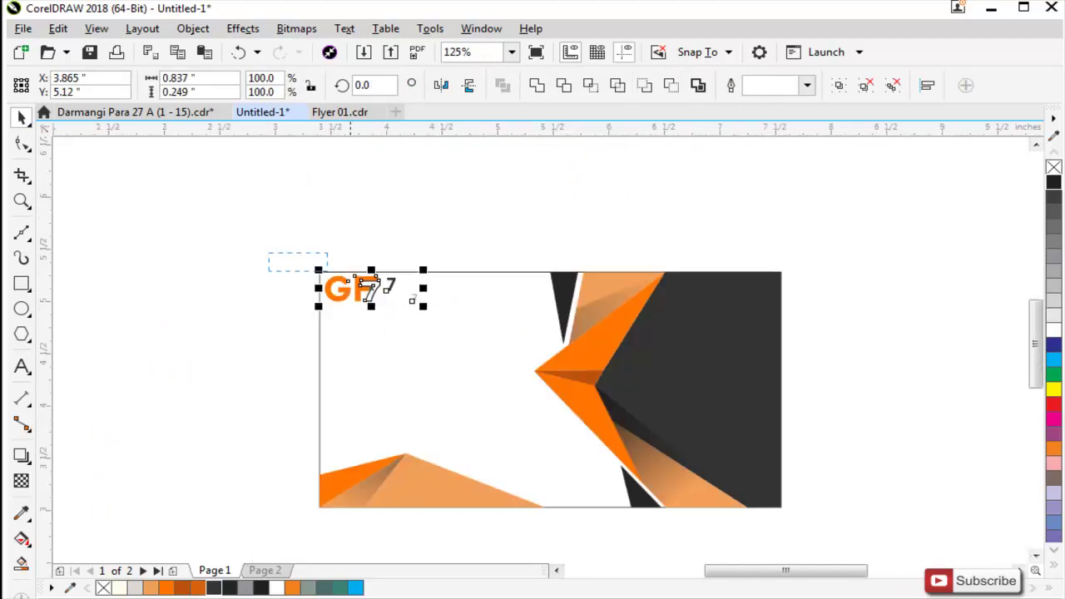
{"action": "scroll", "coordinate": [367, 287], "scroll_direction": "up", "scroll_amount": 2}
{"action": "left_click_drag", "start_coordinate": [283, 192], "coordinate": [310, 214]}
{"action": "key", "text": "Escape"}
Step: Set the outline width of the logo's outlined 7 to 0.5 points
{"action": "left_click", "coordinate": [267, 207]}
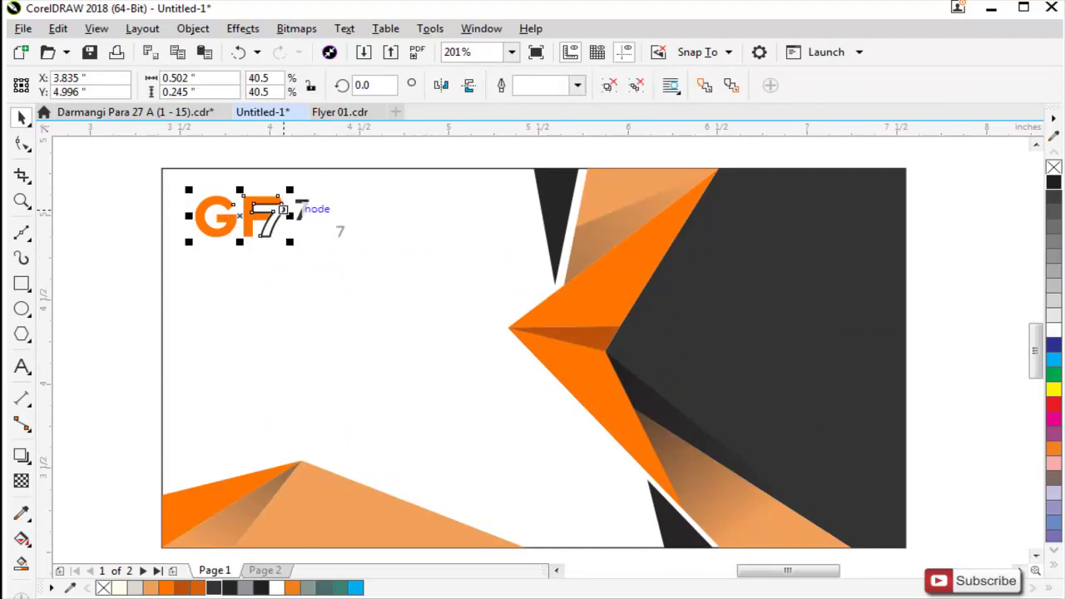
{"action": "left_click", "coordinate": [283, 209]}
{"action": "key", "text": "F12"}
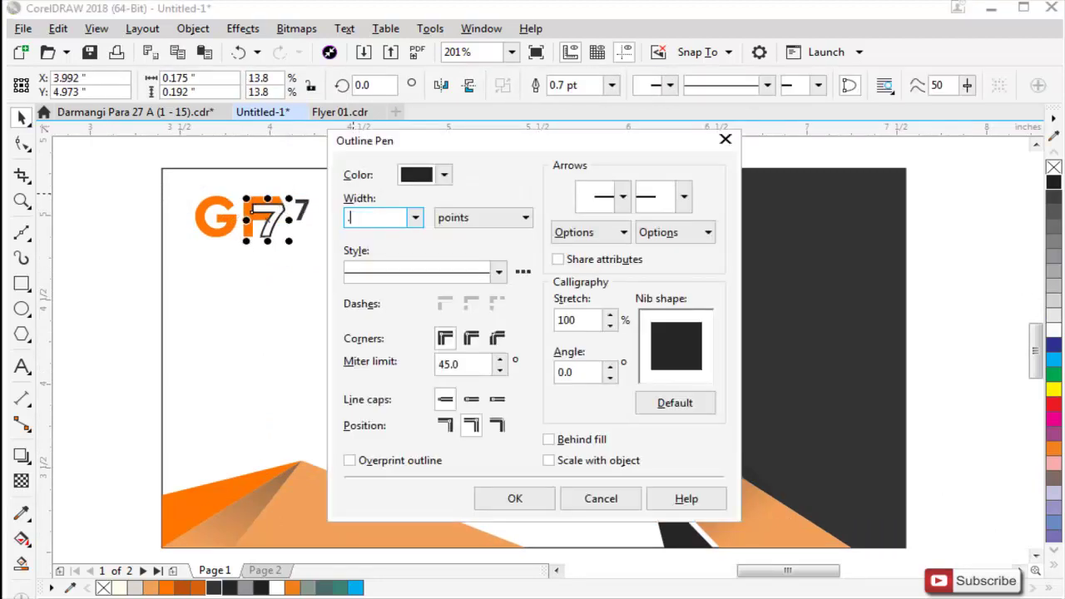
{"action": "type", "text": "0.5"}
{"action": "key", "text": "Return"}
Step: Replace the dark 7 beside the logo with "GRAPHICS FINAL 7" and shrink the text slightly to clear the dark triangle
{"action": "double_click", "coordinate": [301, 209]}
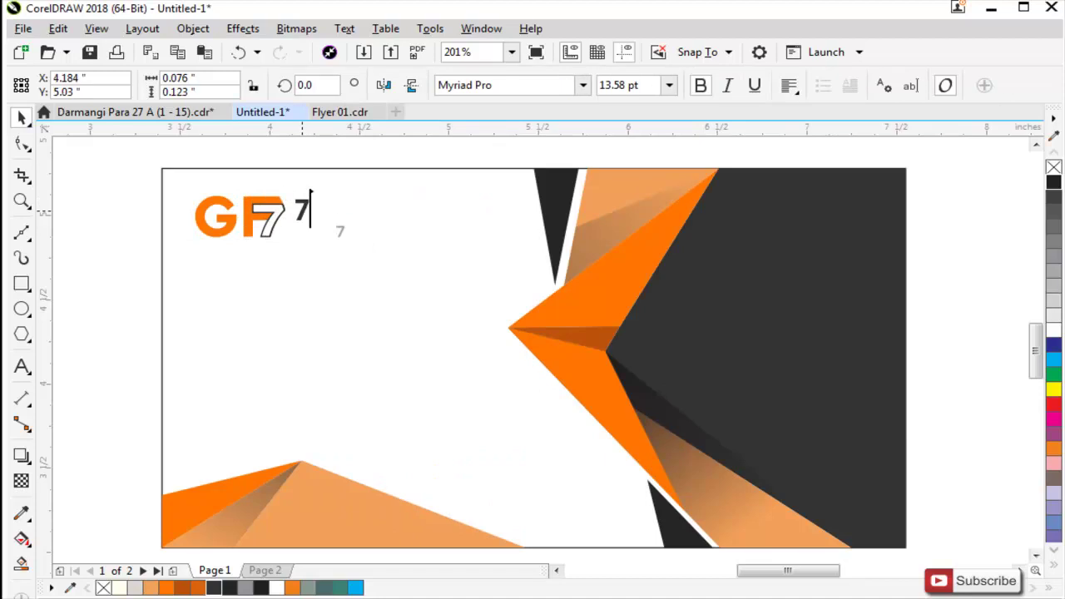
{"action": "type", "text": "GRAPHIC"}
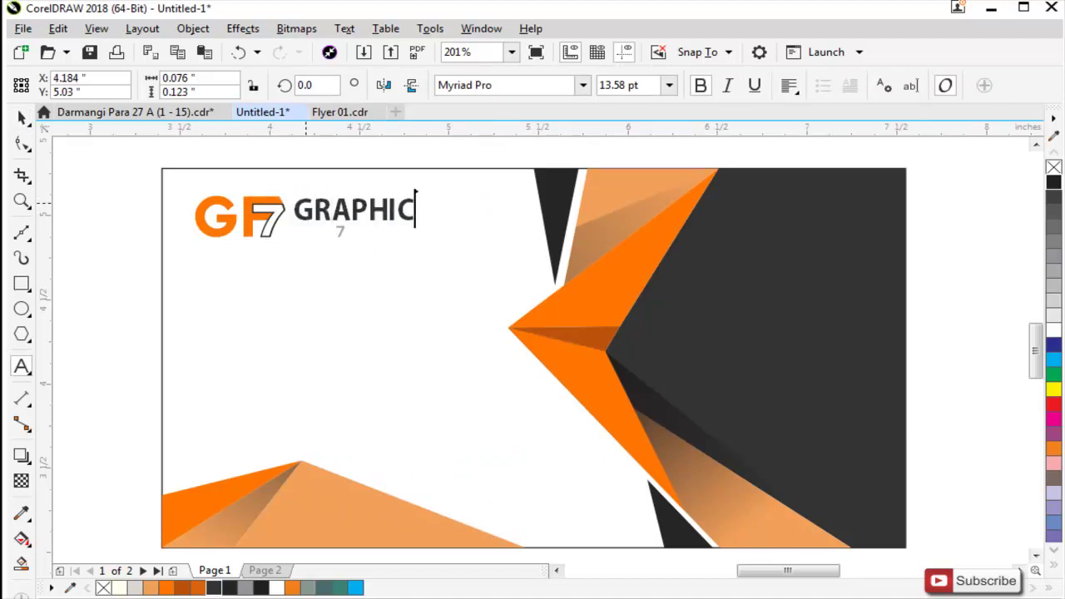
{"action": "type", "text": "S FINAL 7"}
{"action": "key", "text": "Escape"}
{"action": "left_click", "coordinate": [21, 118]}
{"action": "left_click_drag", "start_coordinate": [543, 210], "coordinate": [522, 209]}
{"action": "left_click", "coordinate": [404, 210]}
Step: Replace the small grey 7 below the company name with the tagline "EASY WAY TO LEARN"
{"action": "left_click", "coordinate": [343, 232]}
{"action": "key", "text": "F8"}
{"action": "type", "text": "EA"}
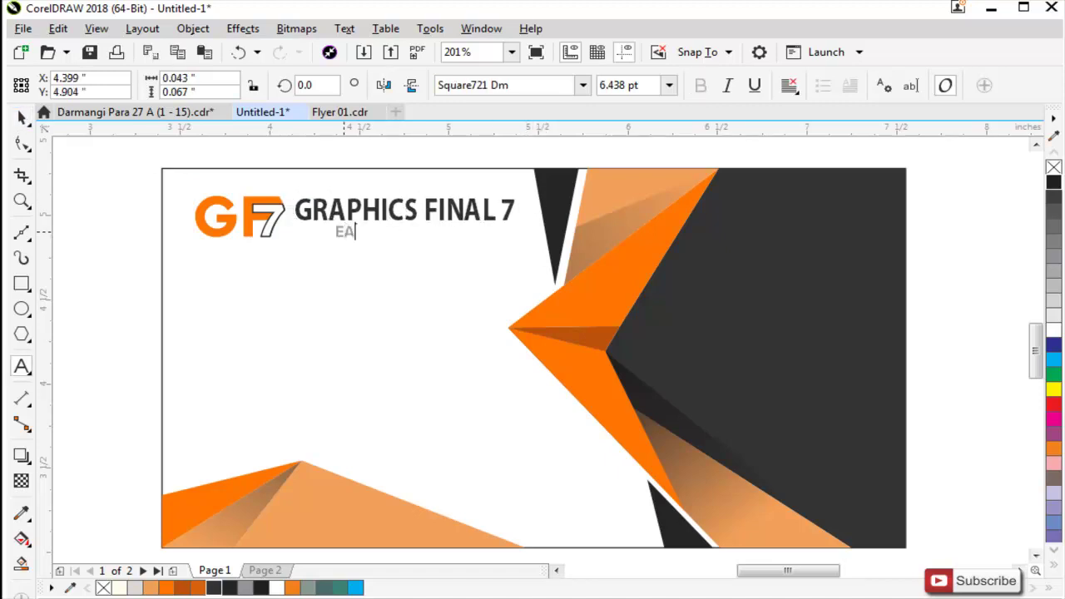
{"action": "type", "text": "SY WAY TO LEARN"}
{"action": "left_click", "coordinate": [22, 118]}
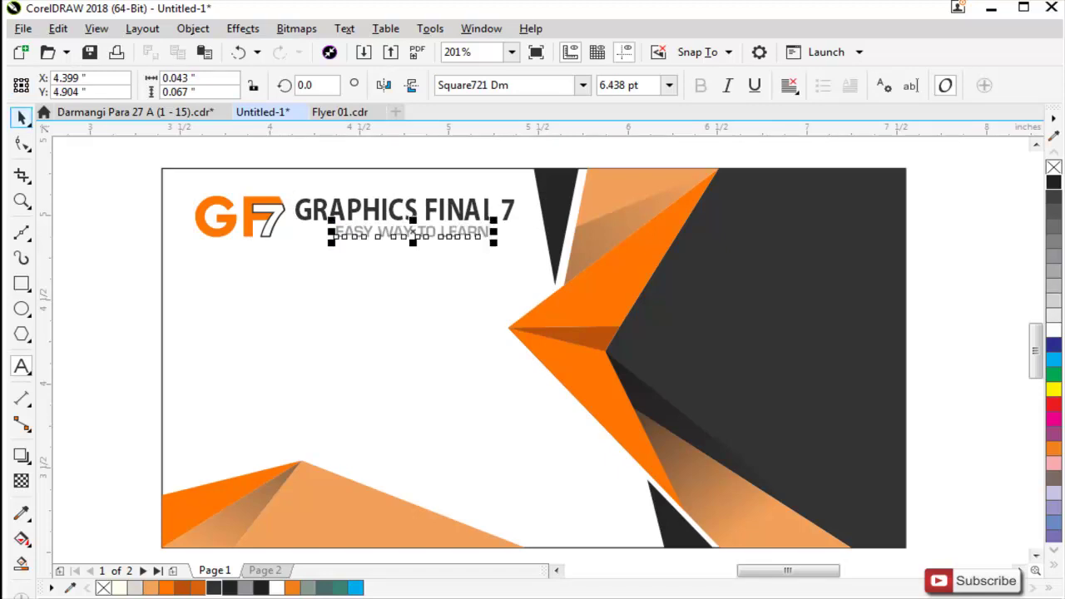
Step: Align the tagline and the company name on their horizontal centres
{"action": "left_click", "coordinate": [333, 210], "text": "shift"}
{"action": "key", "text": "c"}
{"action": "left_click", "coordinate": [103, 267]}
Step: Align the tagline with the left edge of the company name and nudge it slightly right
{"action": "left_click", "coordinate": [343, 231]}
{"action": "left_click", "coordinate": [341, 210], "text": "shift"}
{"action": "key", "text": "l"}
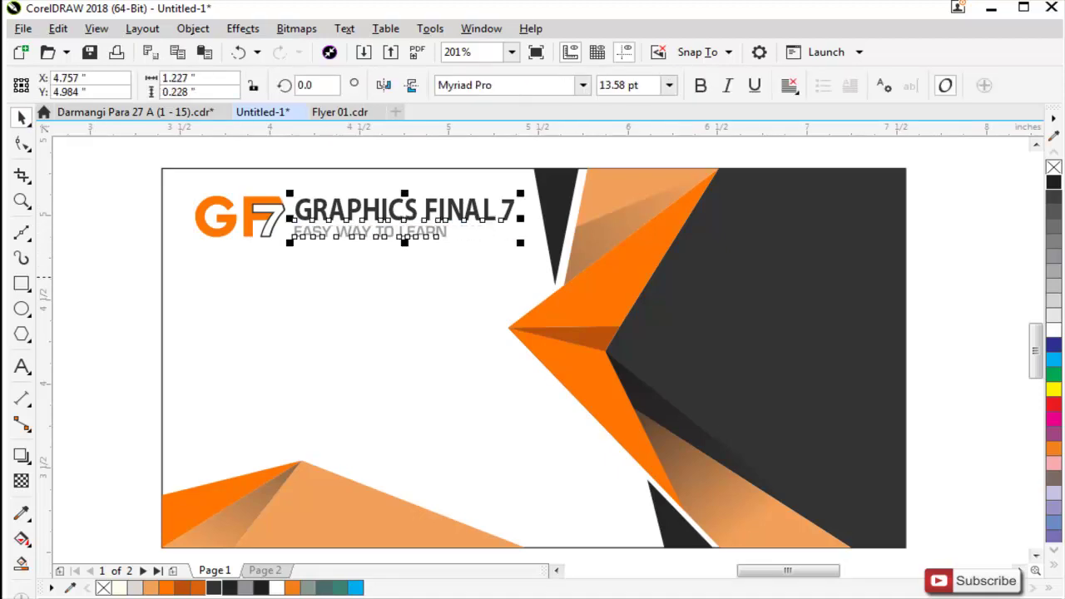
{"action": "key", "text": "Escape"}
{"action": "left_click", "coordinate": [321, 236]}
{"action": "key", "text": "Right"}
{"action": "key", "text": "Right"}
{"action": "key", "text": "Right"}
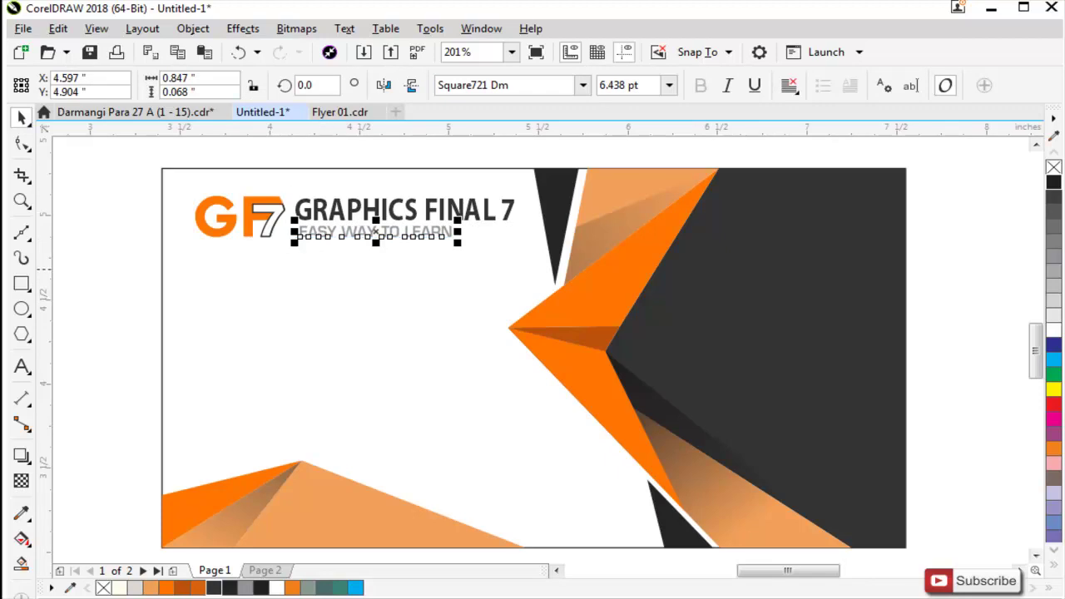
{"action": "key", "text": "Escape"}
Step: Bring the contact details group onto the card below the logo, scaled to about 1.194 by 1.217 inches, and shift it right
{"action": "scroll", "coordinate": [270, 287], "scroll_direction": "down", "scroll_amount": 1}
{"action": "key", "text": "F4"}
{"action": "left_click_drag", "start_coordinate": [231, 460], "coordinate": [531, 358]}
{"action": "left_click_drag", "start_coordinate": [456, 292], "coordinate": [703, 423]}
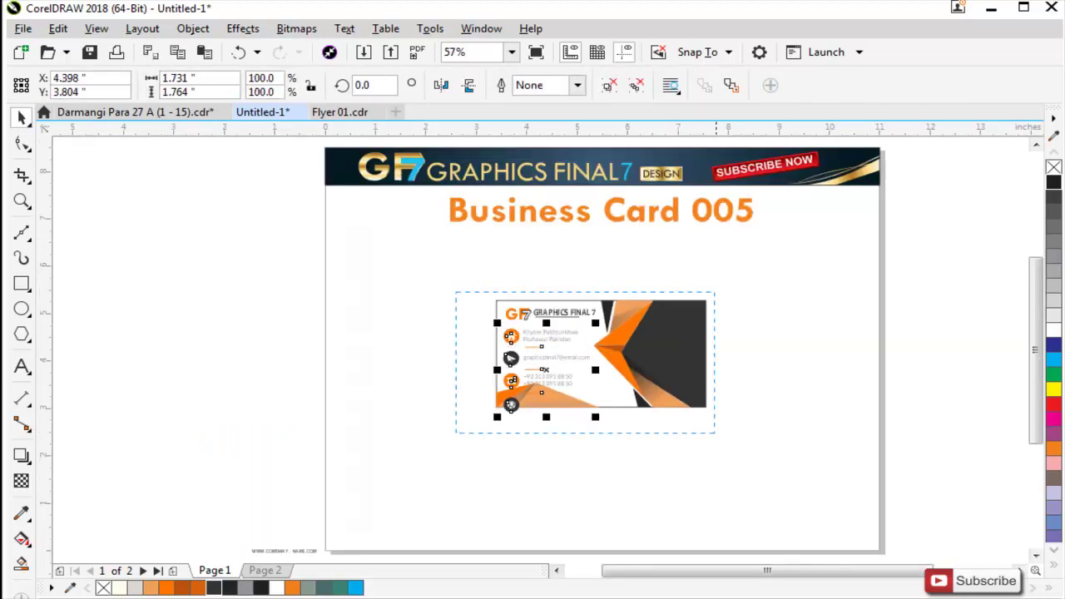
{"action": "scroll", "coordinate": [635, 393], "scroll_direction": "up", "scroll_amount": 3}
{"action": "left_click_drag", "start_coordinate": [526, 449], "coordinate": [452, 379]}
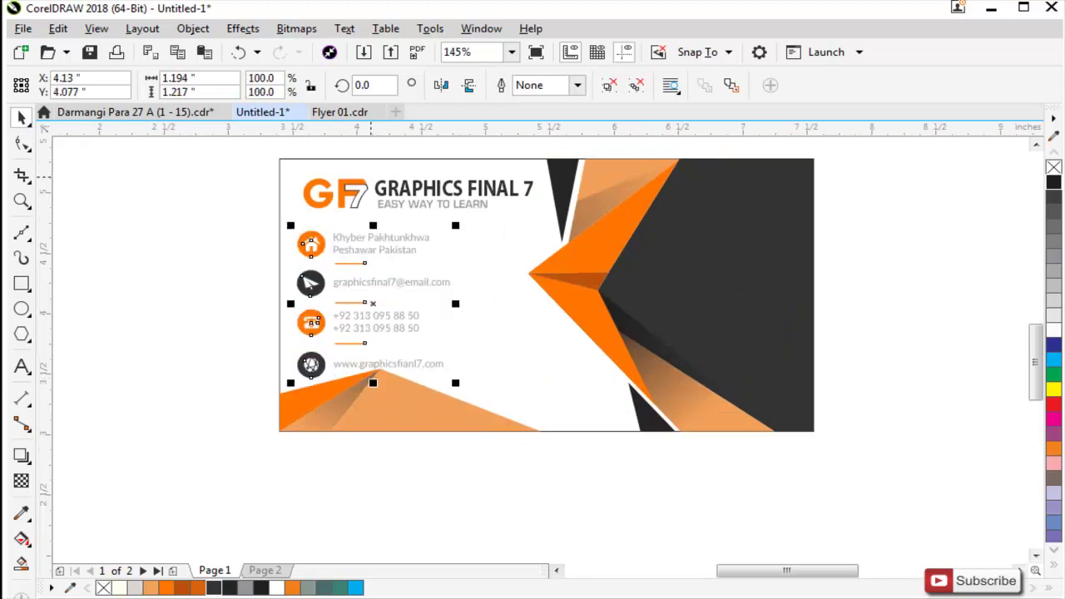
{"action": "left_click_drag", "start_coordinate": [372, 246], "coordinate": [405, 243]}
Step: Scale down the lower-left triangle group toward the card's corner so it clears the contact details
{"action": "left_click_drag", "start_coordinate": [232, 384], "coordinate": [407, 468]}
{"action": "left_click_drag", "start_coordinate": [593, 333], "coordinate": [593, 334]}
{"action": "left_click_drag", "start_coordinate": [546, 363], "coordinate": [522, 369]}
{"action": "left_click", "coordinate": [450, 456]}
{"action": "left_click", "coordinate": [426, 365]}
{"action": "left_click_drag", "start_coordinate": [221, 360], "coordinate": [545, 457]}
{"action": "left_click_drag", "start_coordinate": [520, 368], "coordinate": [473, 380]}
{"action": "left_click", "coordinate": [526, 458]}
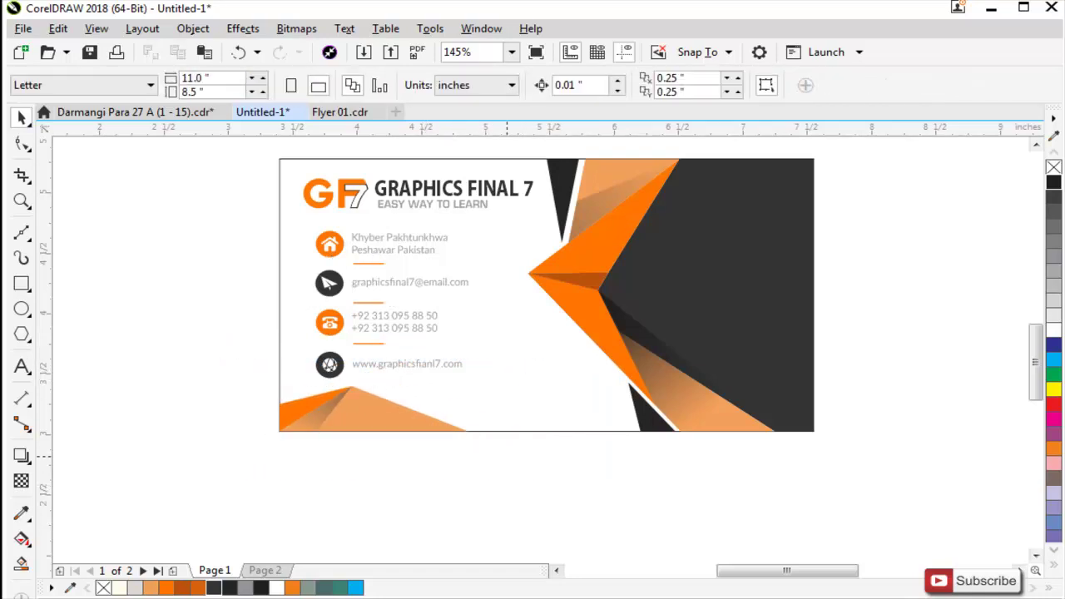
Step: Stretch the lower-left triangle group horizontally to about 1.76 inches wide
{"action": "left_click", "coordinate": [574, 403]}
{"action": "key", "text": "shift+F2"}
{"action": "left_click_drag", "start_coordinate": [69, 478], "coordinate": [475, 547]}
{"action": "left_click_drag", "start_coordinate": [430, 510], "coordinate": [486, 510]}
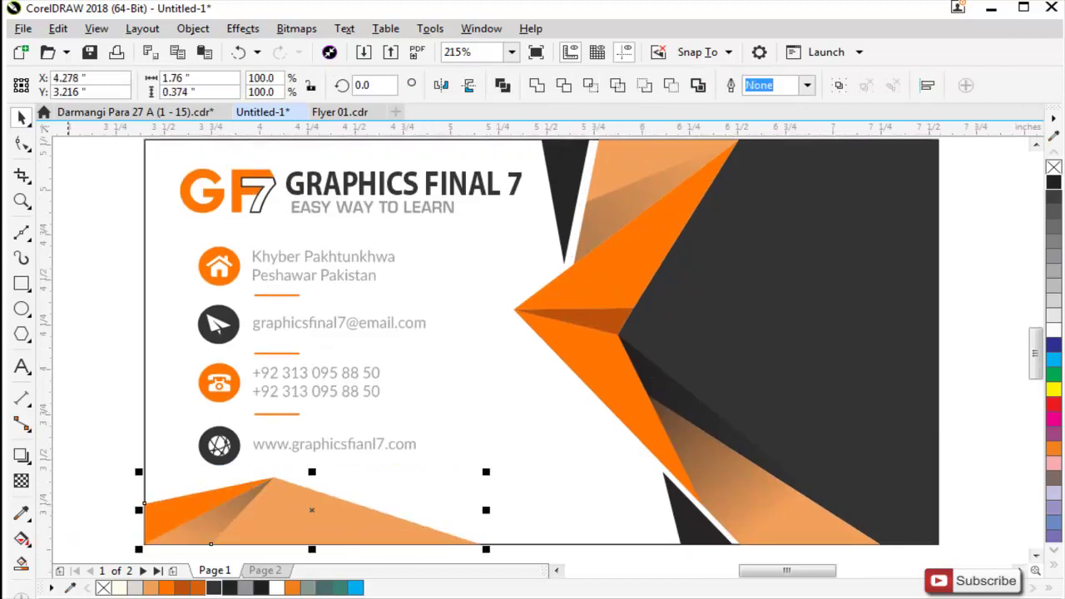
{"action": "key", "text": "Escape"}
Step: Shrink the contact details group a little and reposition it between the logo and the lower-left triangles
{"action": "left_click", "coordinate": [305, 327]}
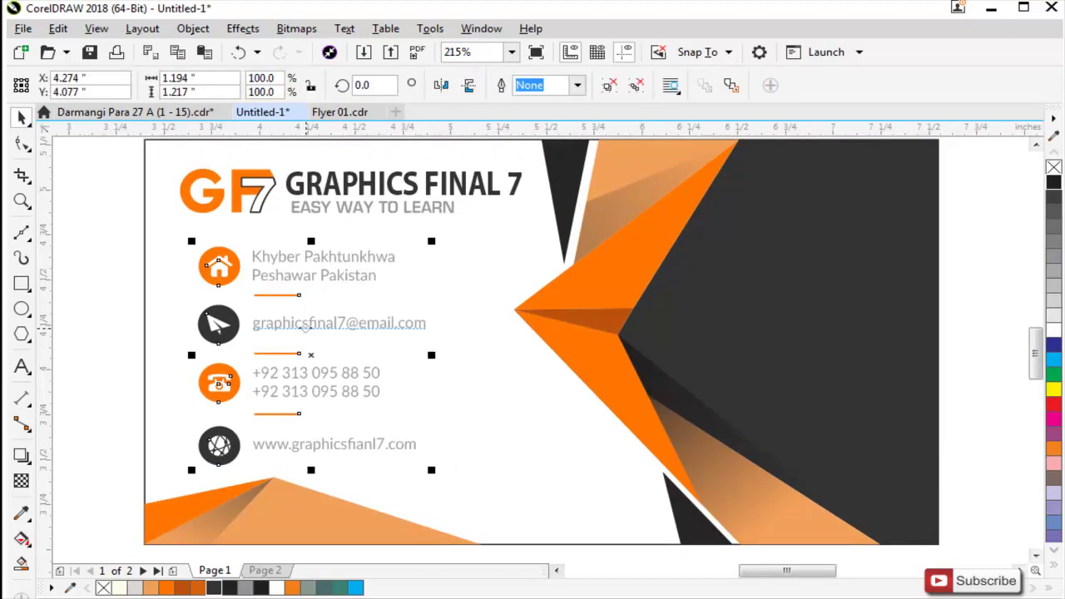
{"action": "left_click_drag", "start_coordinate": [431, 242], "coordinate": [405, 266]}
{"action": "left_click_drag", "start_coordinate": [331, 301], "coordinate": [344, 291]}
{"action": "key", "text": "shift+F4"}
{"action": "key", "text": "Escape"}
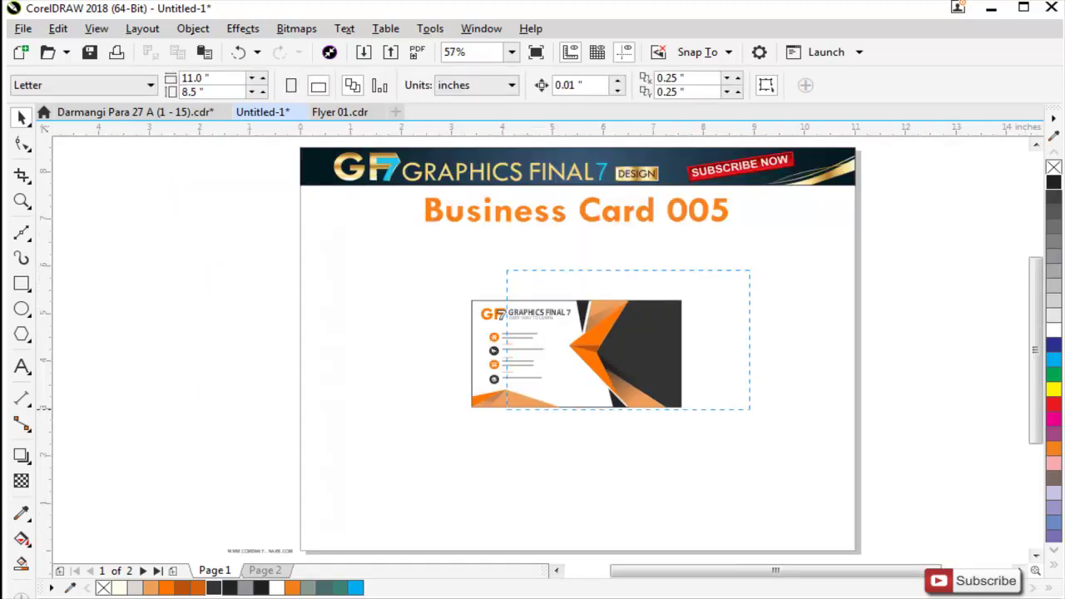
Step: Copy the tagline onto the dark panel, colour the copy orange and replace its text with the cardholder's full name
{"action": "left_click_drag", "start_coordinate": [749, 438], "coordinate": [749, 439]}
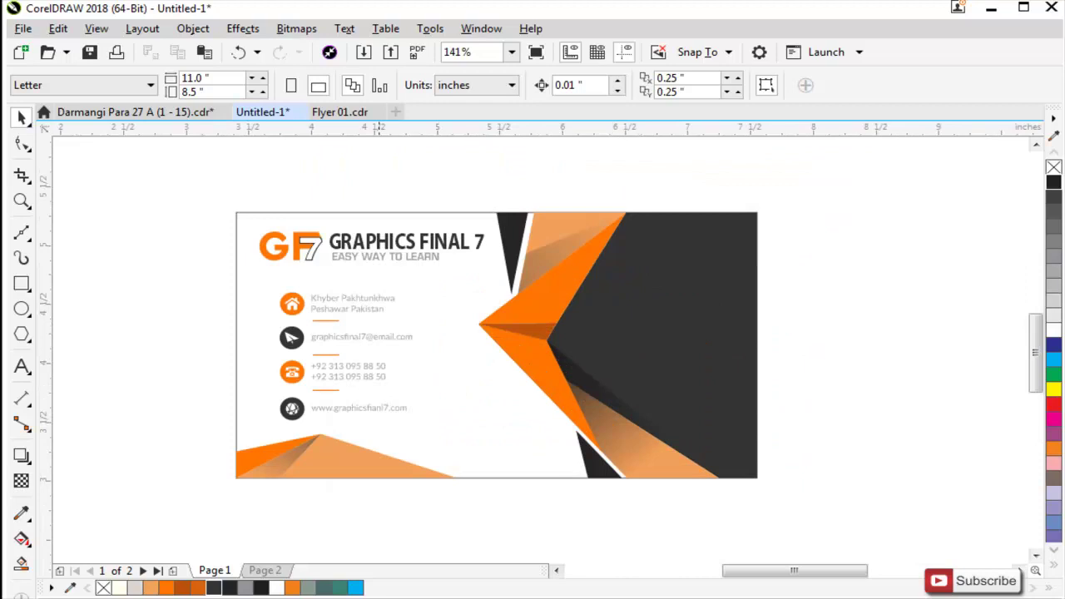
{"action": "left_click", "coordinate": [406, 241]}
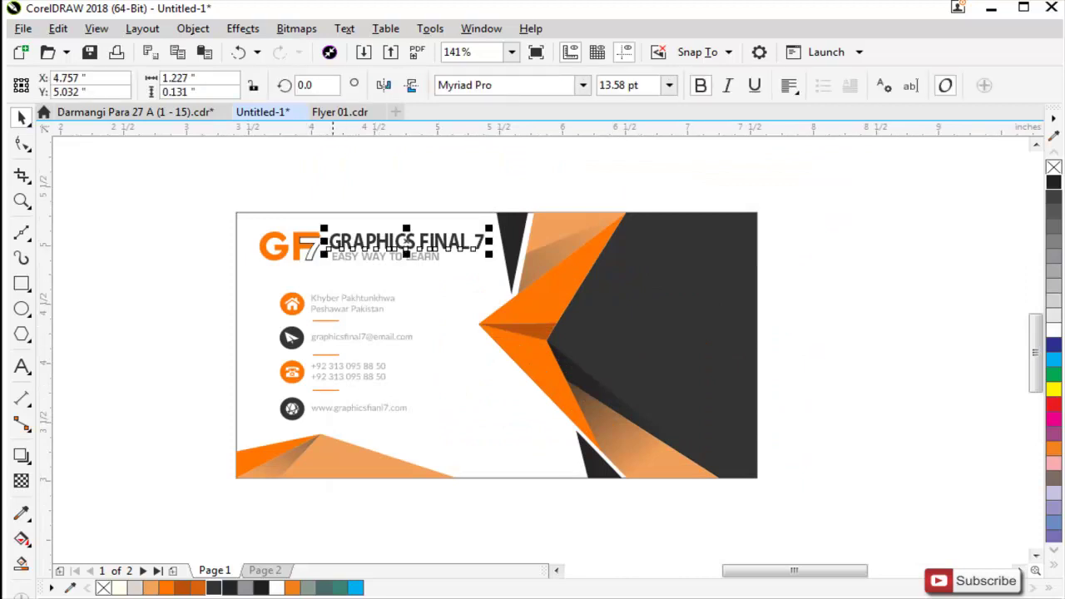
{"action": "left_click_drag", "start_coordinate": [400, 256], "coordinate": [698, 297]}
{"action": "right_click", "coordinate": [698, 297]}
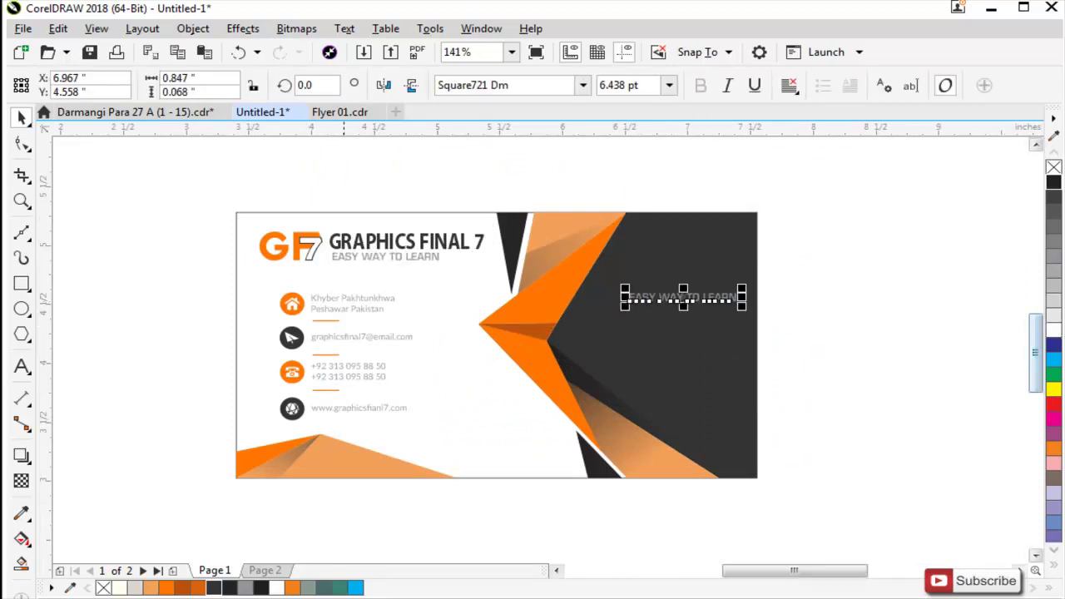
{"action": "double_click", "coordinate": [683, 297]}
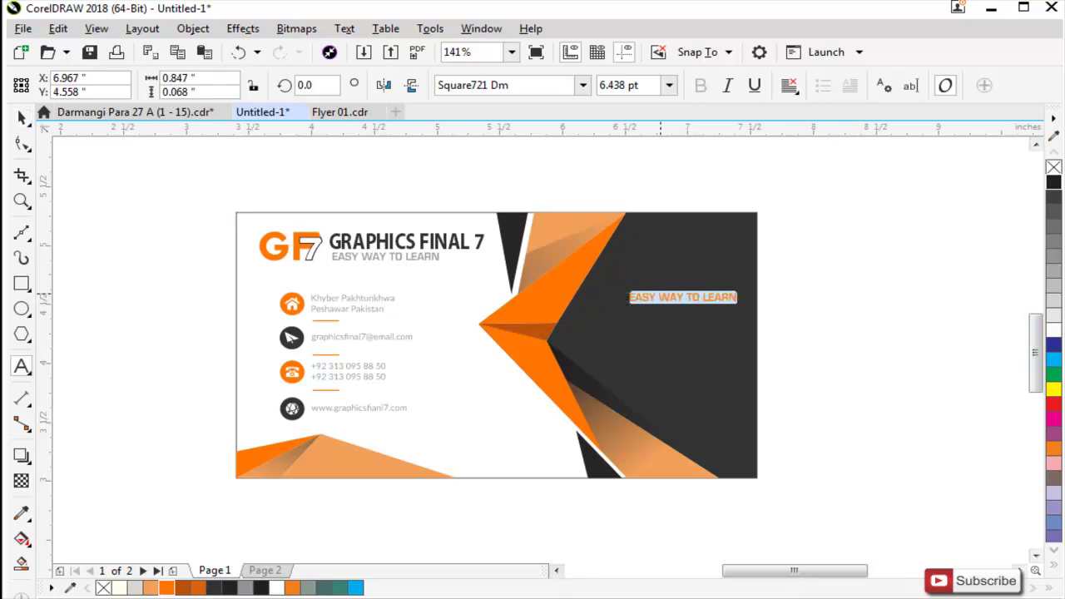
{"action": "key", "text": "Delete"}
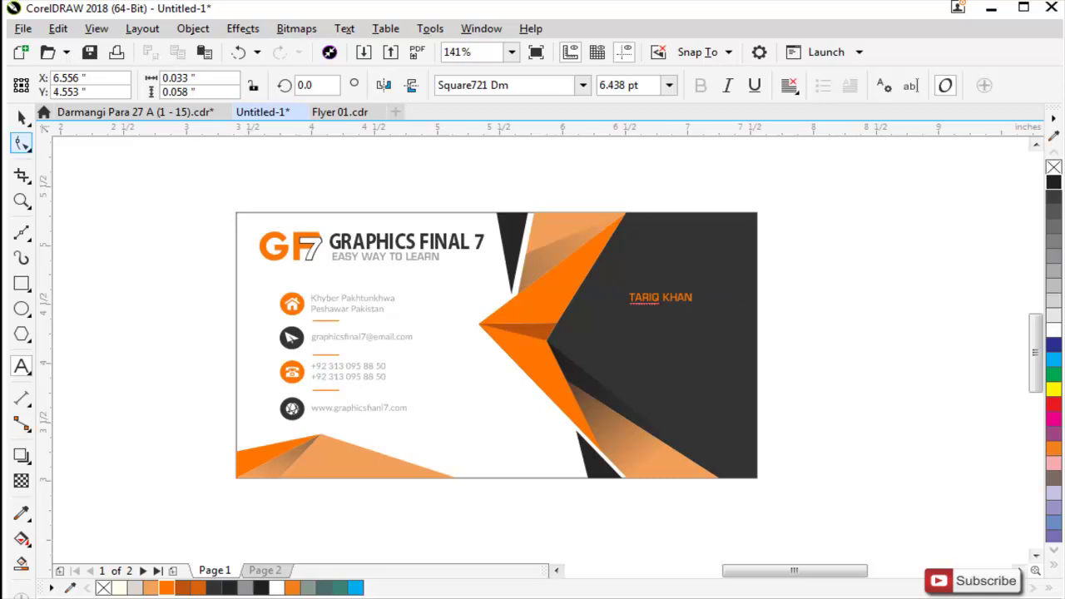
Step: Enlarge the cardholder's name to about 12.093 pt and place it at mid-height on the dark panel
{"action": "key", "text": "ctrl+space"}
{"action": "scroll", "coordinate": [654, 303], "scroll_direction": "up", "scroll_amount": 2}
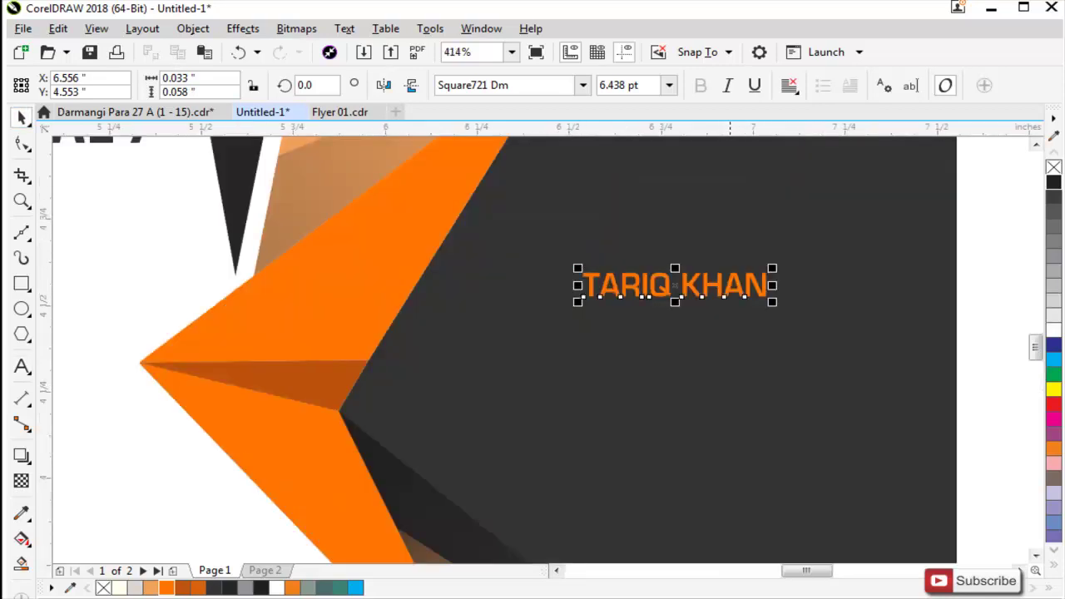
{"action": "left_click_drag", "start_coordinate": [720, 290], "coordinate": [818, 386]}
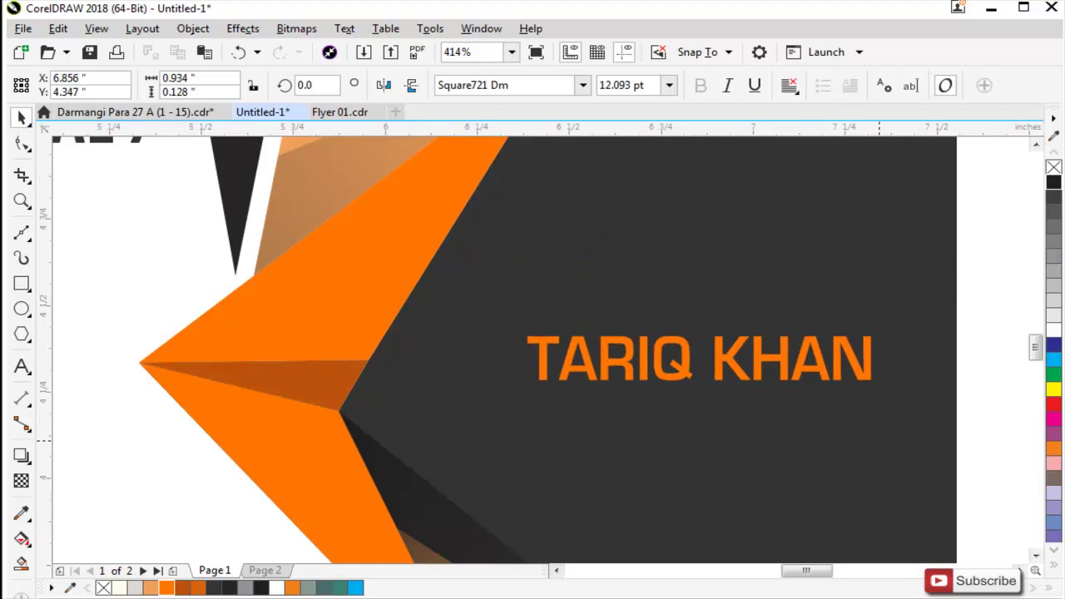
Step: Colour the surname in the cardholder's name white, keeping the first name orange
{"action": "double_click", "coordinate": [829, 357]}
{"action": "left_click_drag", "start_coordinate": [712, 358], "coordinate": [874, 358]}
{"action": "left_click", "coordinate": [1054, 330]}
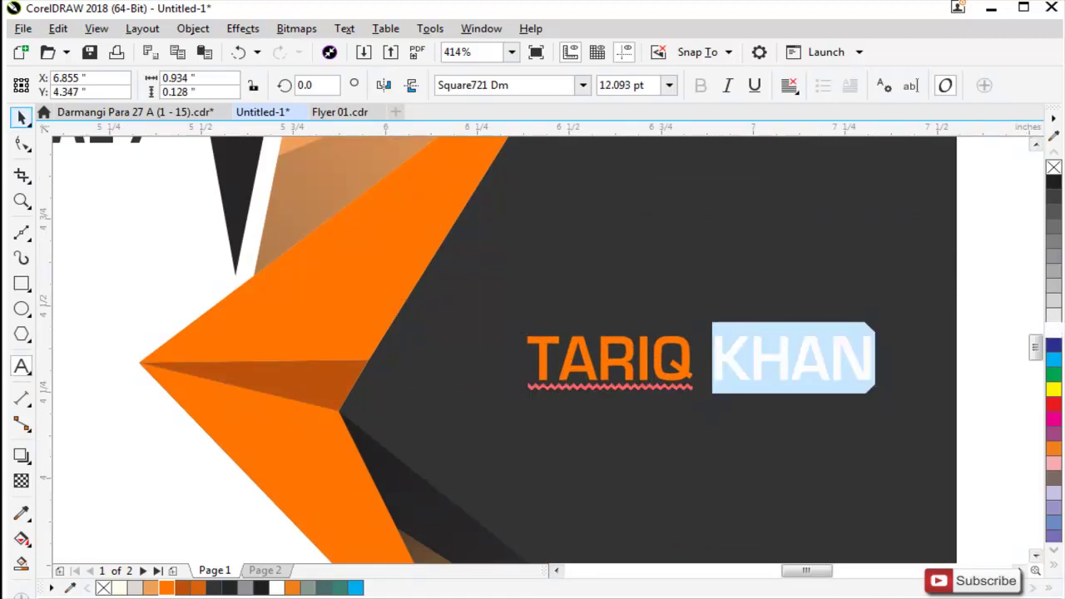
{"action": "left_click", "coordinate": [22, 118]}
Step: Enlarge the cardholder's name further to fill the dark panel's width and shift it slightly down
{"action": "left_click_drag", "start_coordinate": [523, 386], "coordinate": [480, 393]}
{"action": "scroll", "coordinate": [489, 409], "scroll_direction": "down", "scroll_amount": 1}
{"action": "left_click", "coordinate": [779, 362]}
{"action": "scroll", "coordinate": [778, 362], "scroll_direction": "down", "scroll_amount": 1}
{"action": "key", "text": "F2"}
{"action": "left_click_drag", "start_coordinate": [820, 285], "coordinate": [300, 507]}
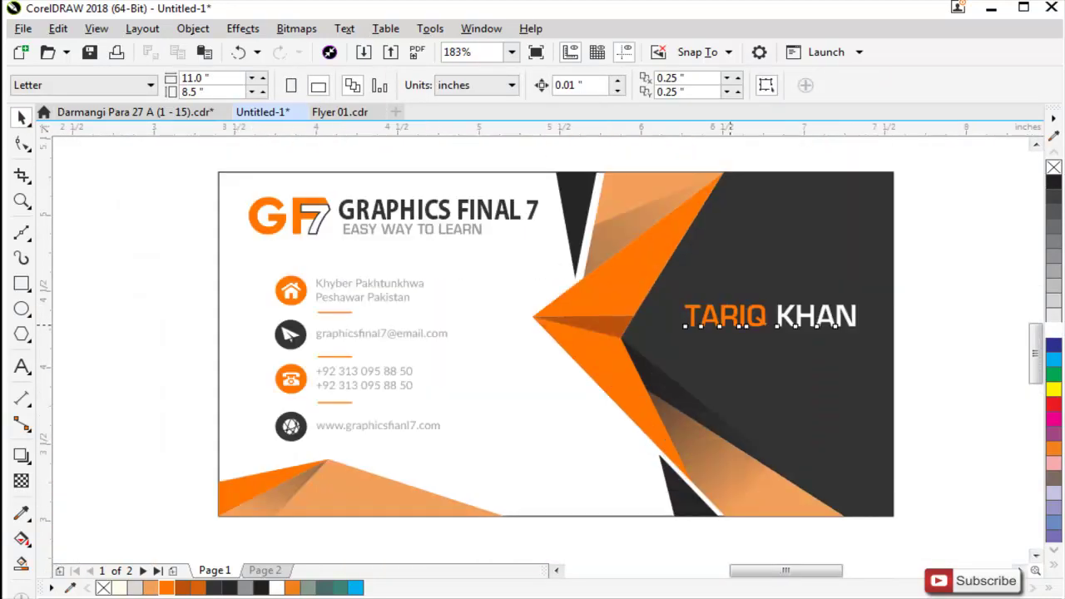
{"action": "left_click", "coordinate": [730, 324]}
{"action": "left_click_drag", "start_coordinate": [680, 332], "coordinate": [652, 336]}
{"action": "mouse_move", "coordinate": [760, 331]}
{"action": "left_mouse_down"}
{"action": "mouse_move", "coordinate": [769, 328]}
{"action": "mouse_move", "coordinate": [761, 334]}
{"action": "left_mouse_up"}
{"action": "key", "text": "Escape"}
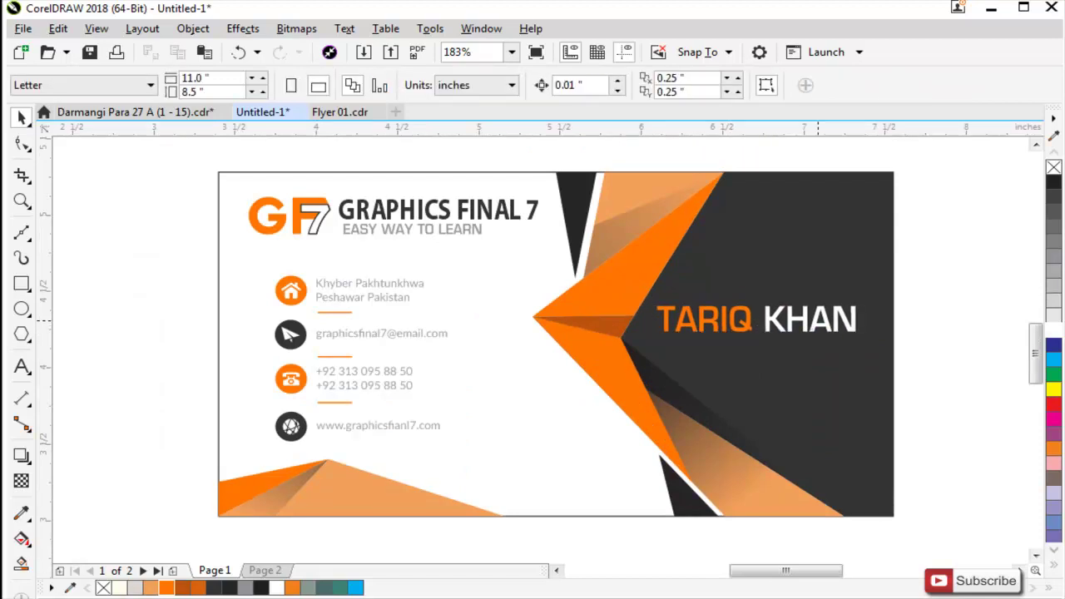